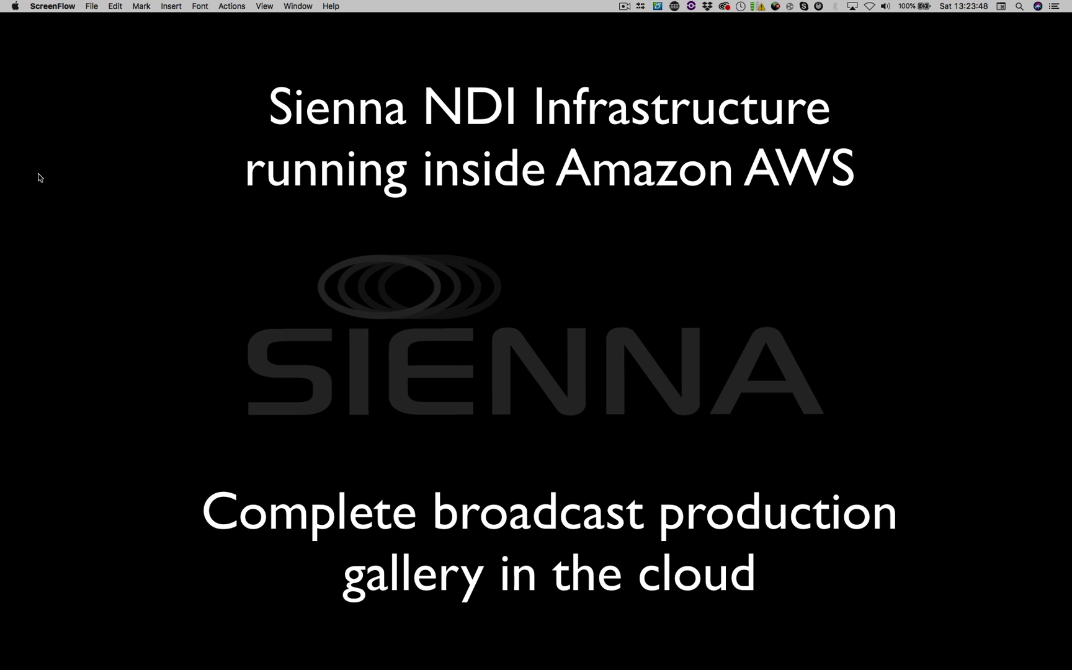
Bring the AWSTest diagram forward and outline the Ubuntu Node Gateway and Processing Engine instances.
key(super+Tab)
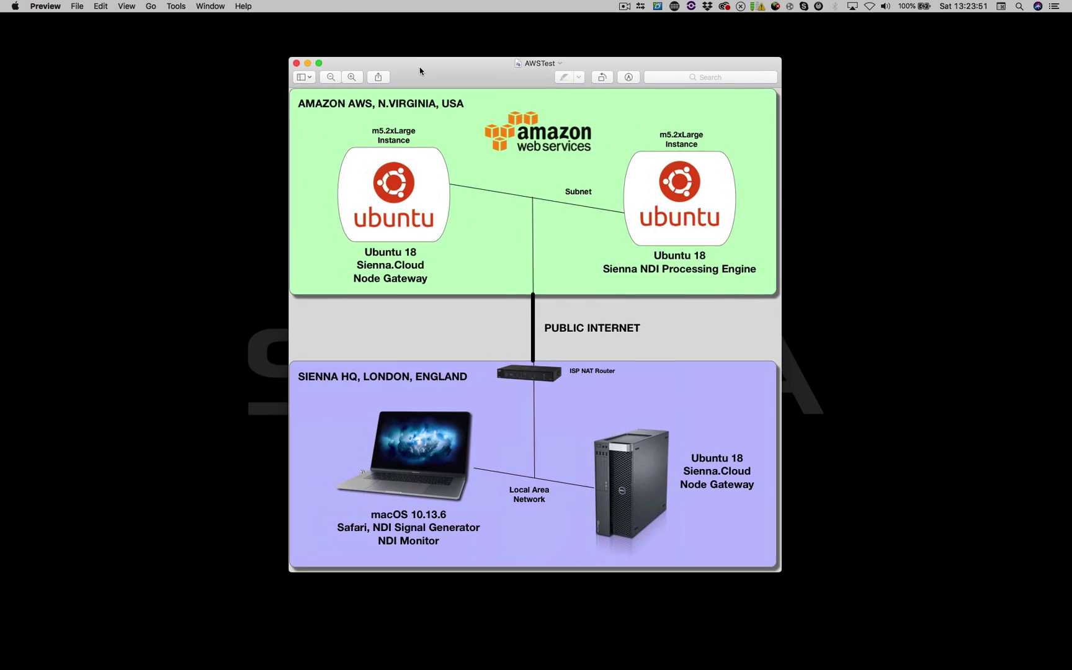
mouse_move(420, 71)
mouse_down()
mouse_move(387, 69)
mouse_move(409, 71)
mouse_up()
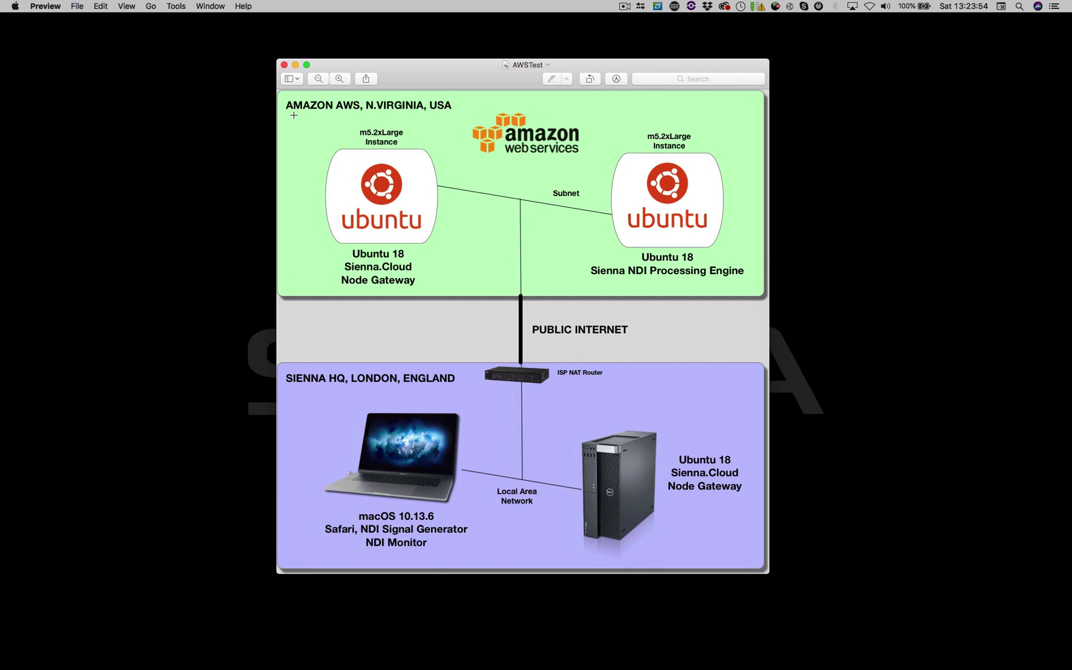
drag(583, 269, 465, 293)
drag(394, 186, 674, 182)
drag(532, 190, 533, 190)
Outline the macOS laptop, tower PC gateway and SIENNA HQ, LONDON, ENGLAND title, then minimise the diagram.
drag(310, 394, 484, 559)
drag(407, 421, 413, 138)
drag(528, 289, 615, 345)
drag(422, 383, 428, 380)
drag(442, 114, 443, 114)
click(296, 66)
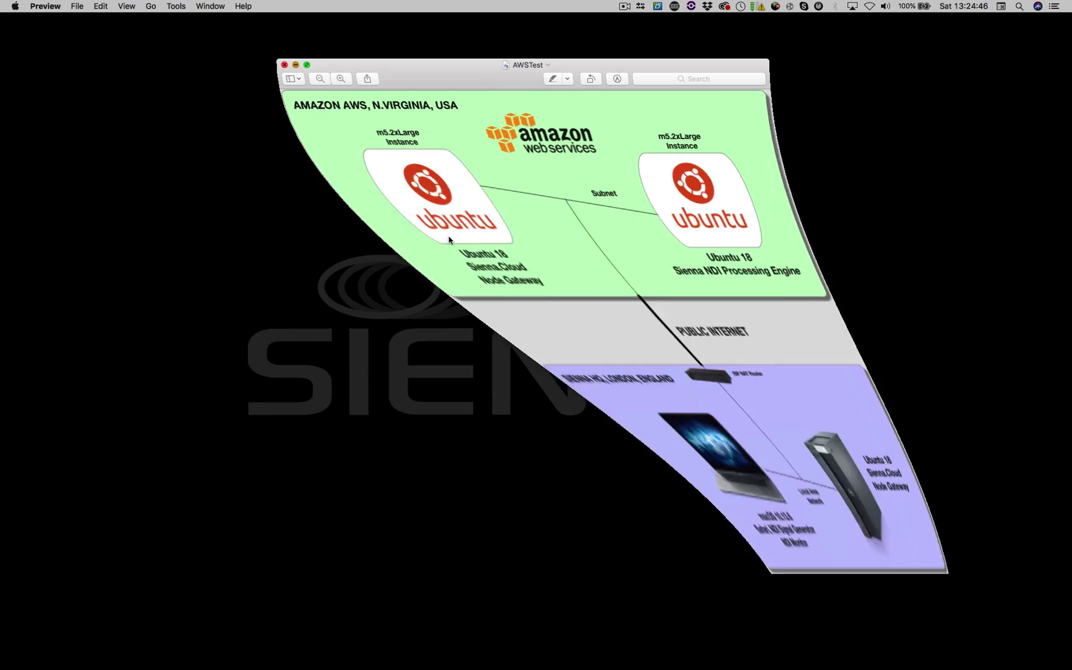
In the EC2 console, enlarge the window, inspect ProcEngTest 1 and NDI Cloud Full, then minimise it.
key(super+Tab)
key(super+Tab)
key(super+Tab)
key(super+Tab)
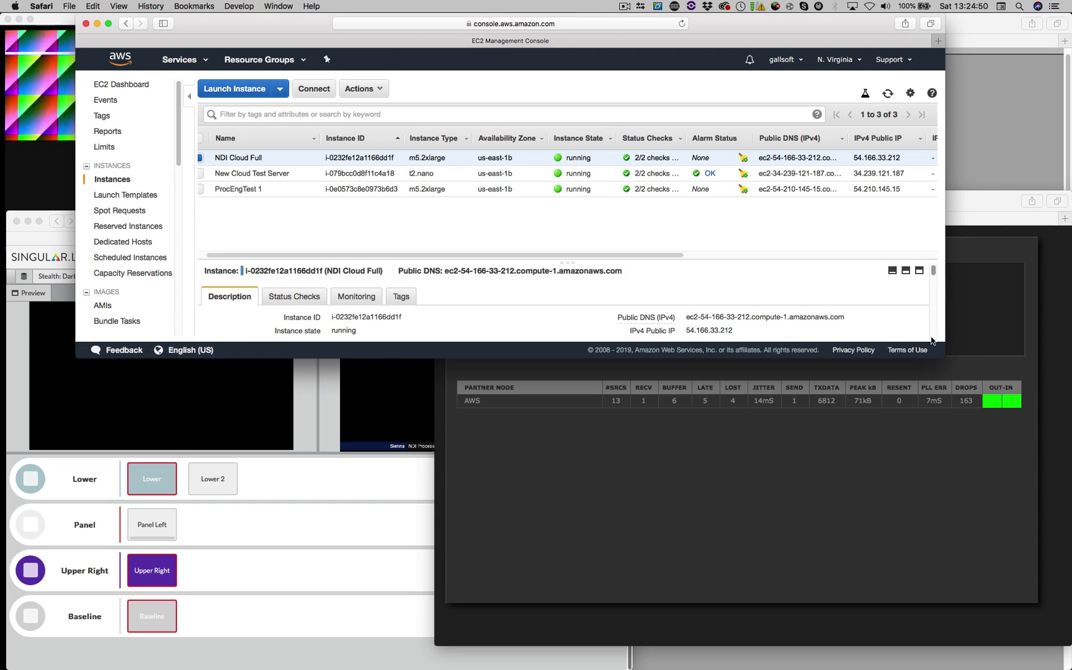
drag(944, 357, 923, 432)
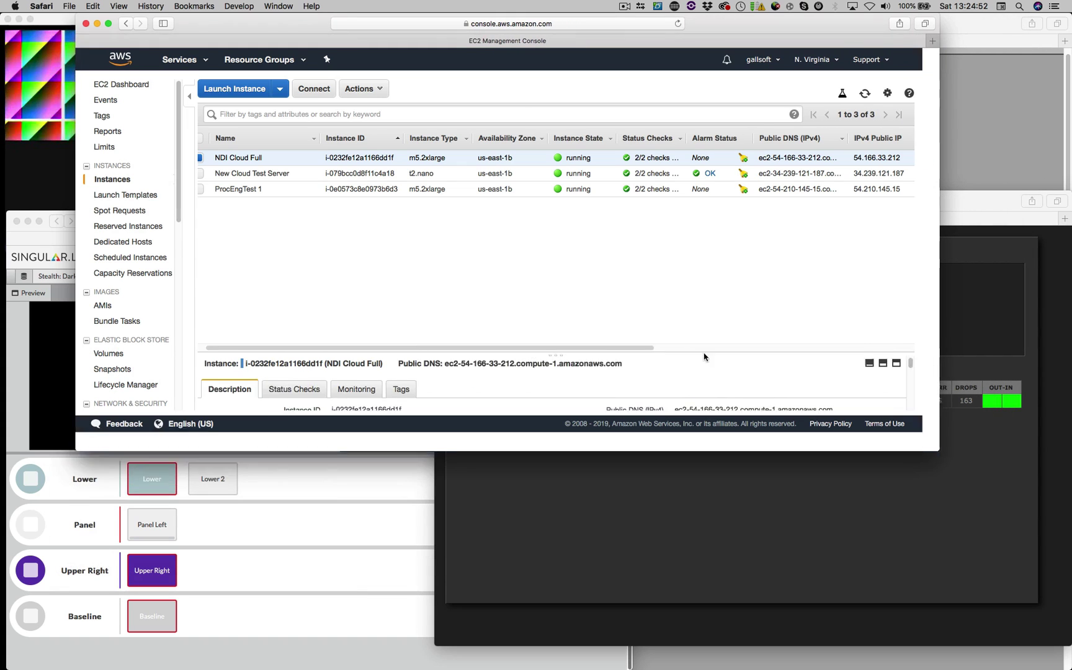
click(249, 188)
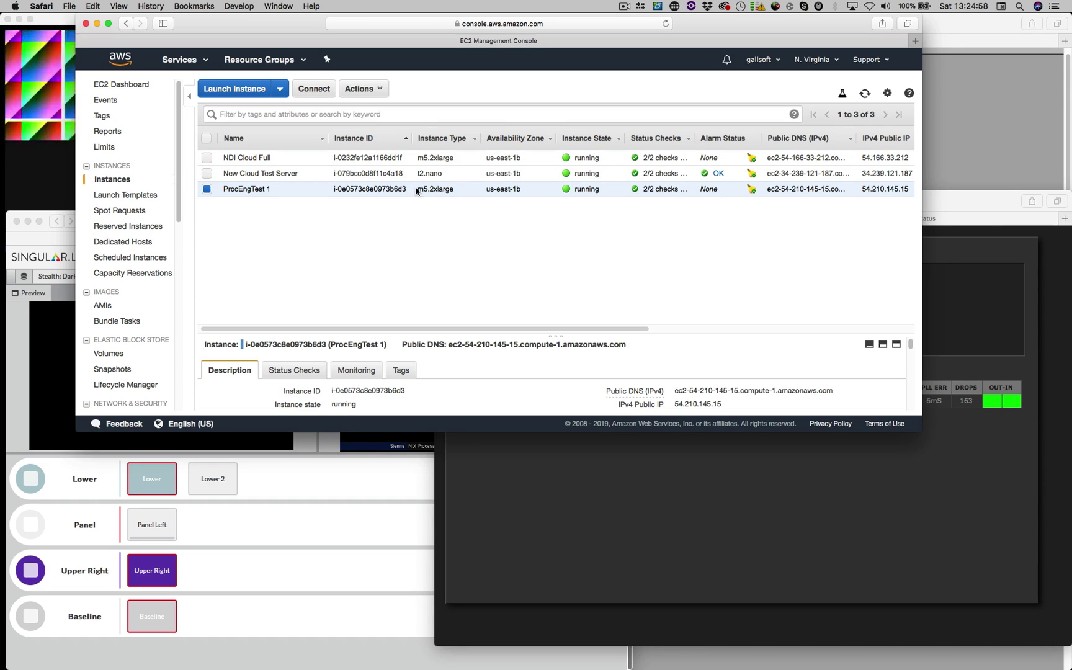
click(282, 159)
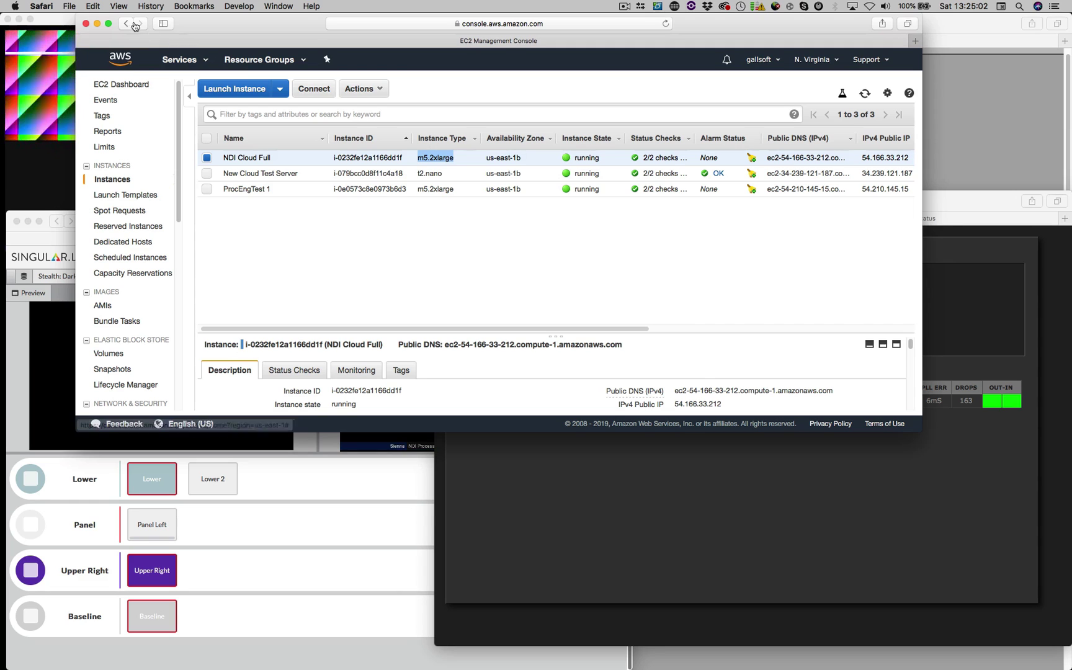
click(97, 24)
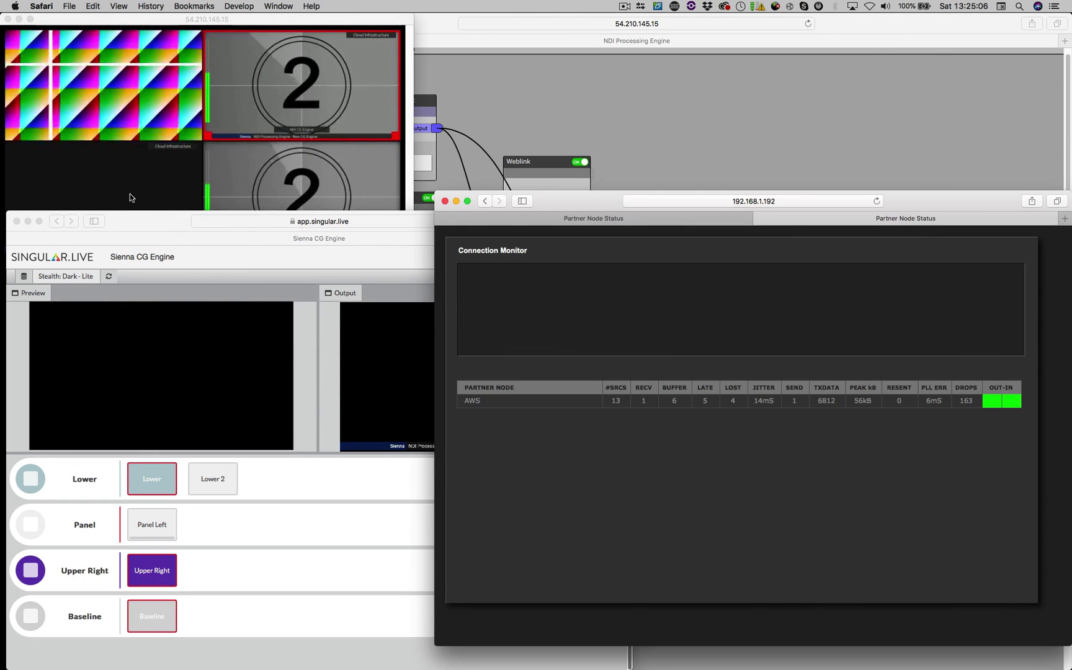
Move the Singular CG window aside and bring the Partner Node Status window forward.
drag(130, 221, 146, 343)
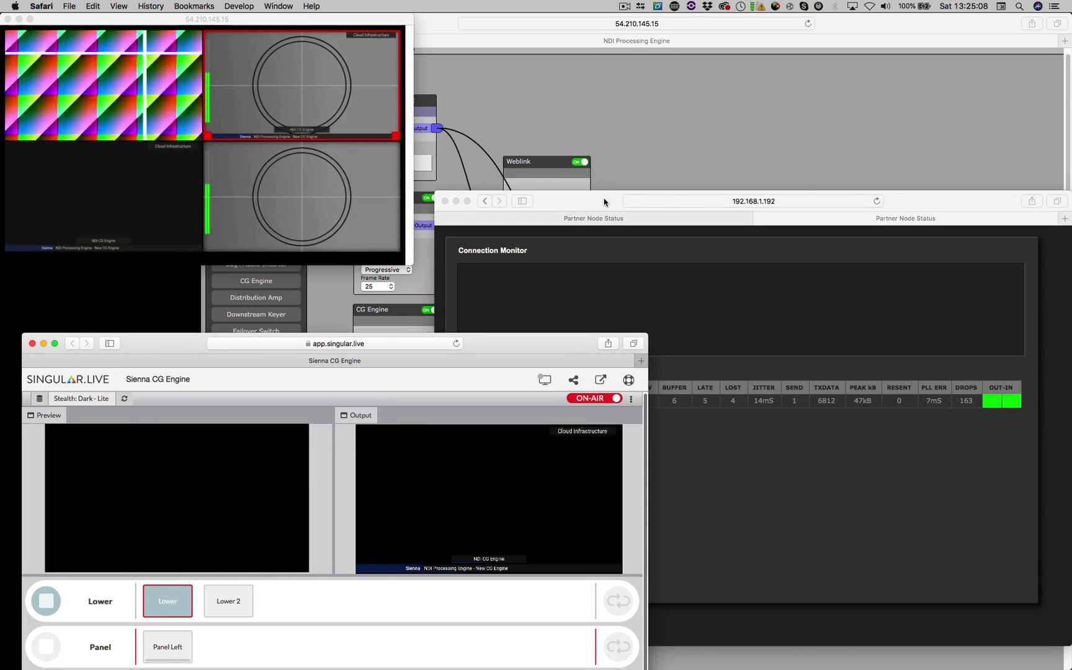
drag(604, 202, 228, 48)
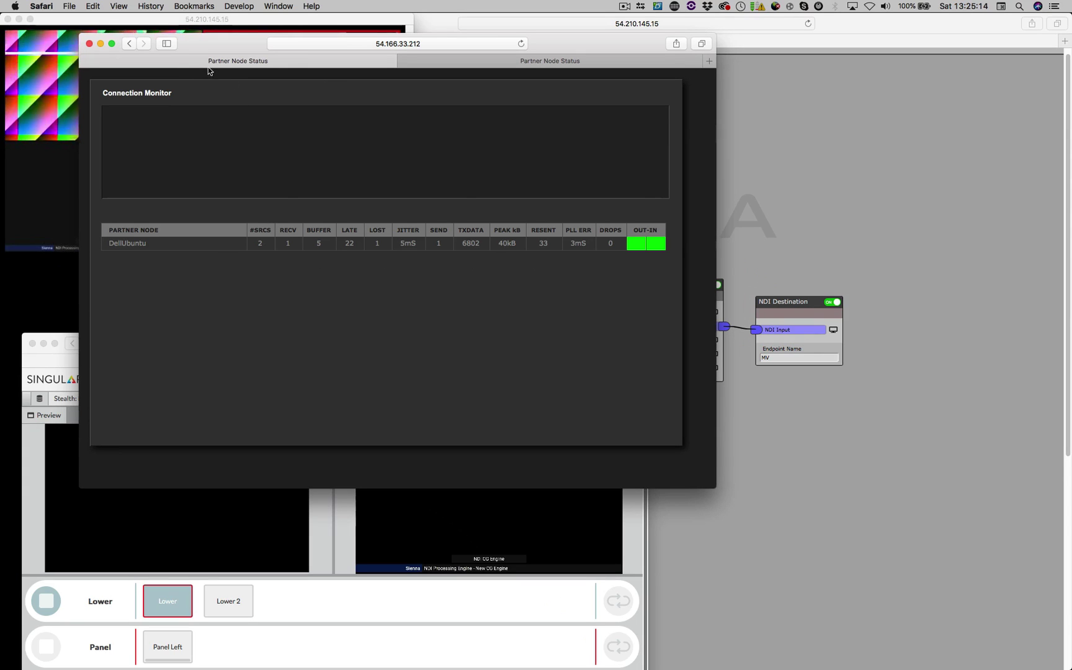
click(396, 45)
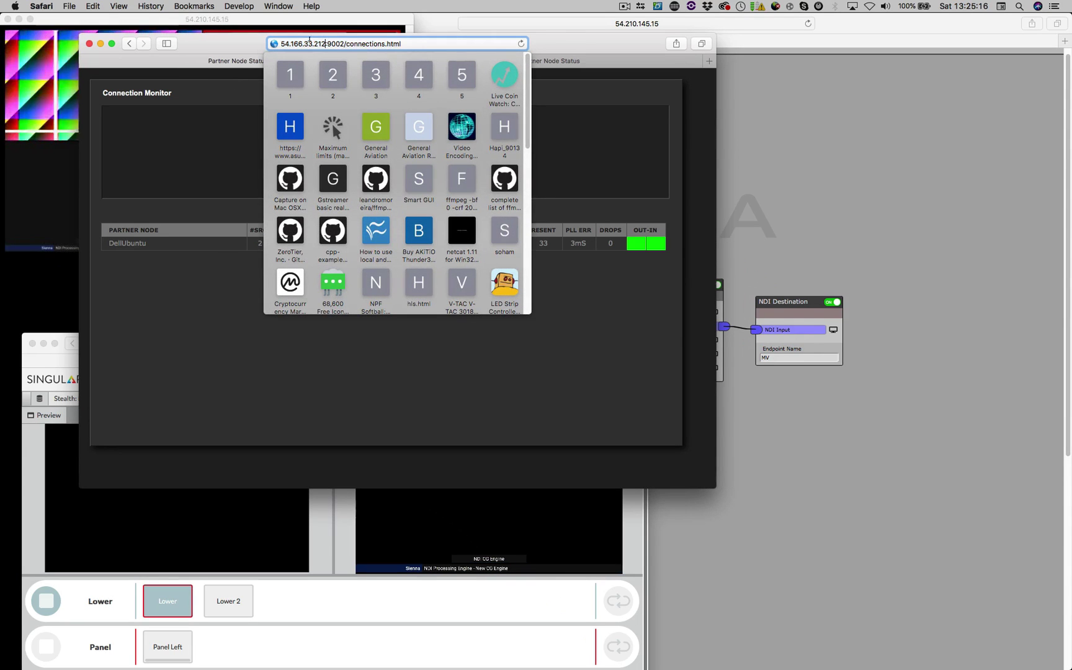
click(205, 290)
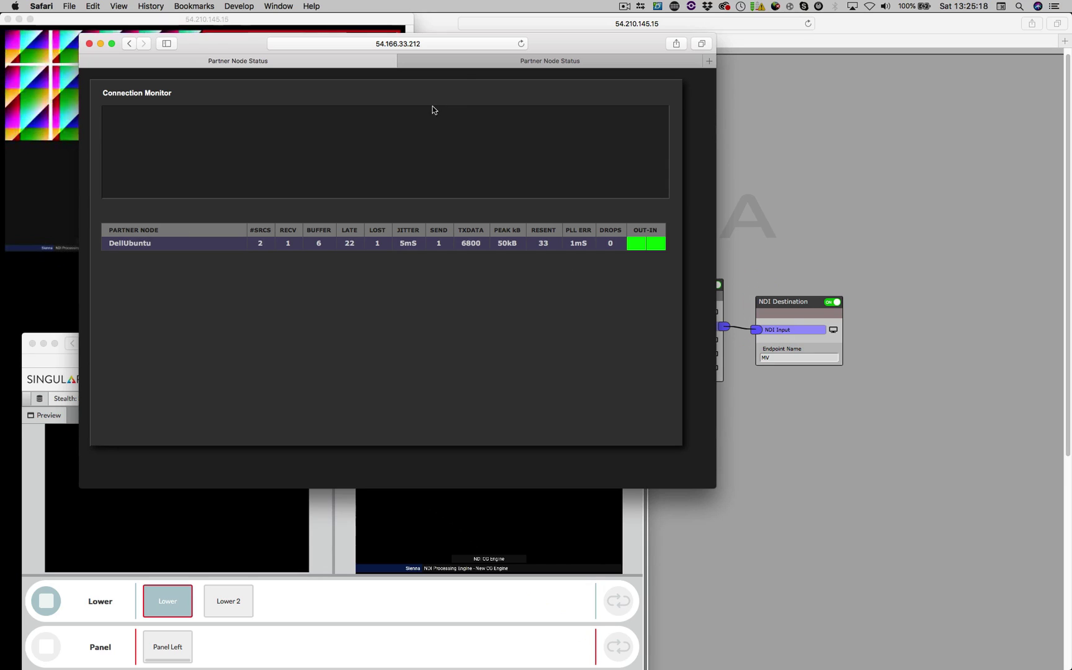
Compare both gateways' partner status, ending on the cloud gateway's DellUbuntu page placed lower right.
click(452, 62)
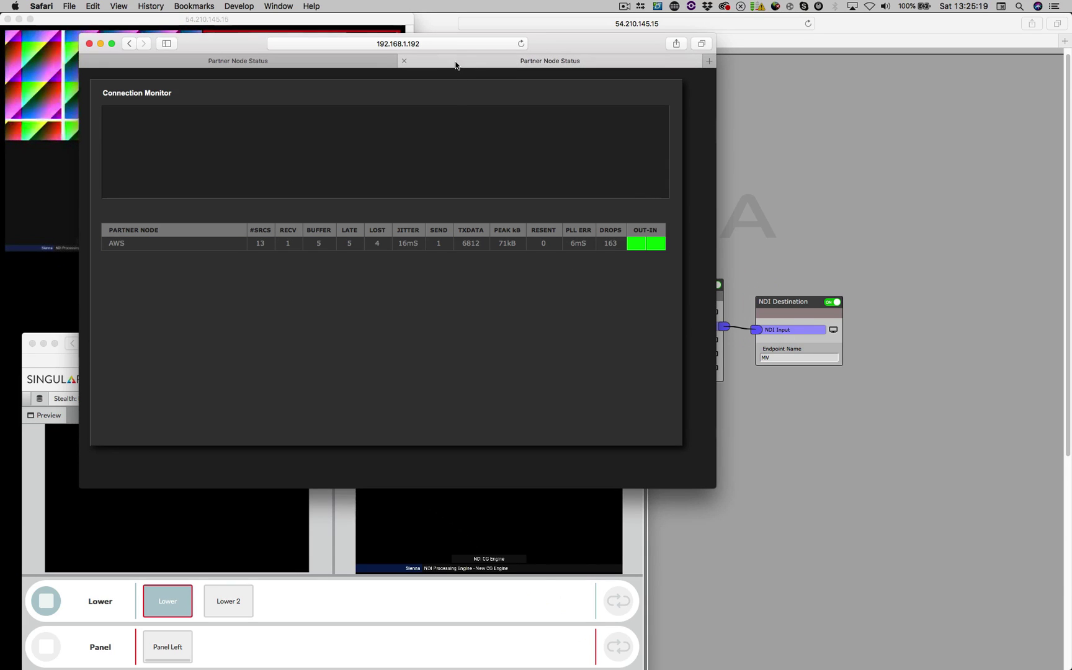
click(392, 45)
click(191, 258)
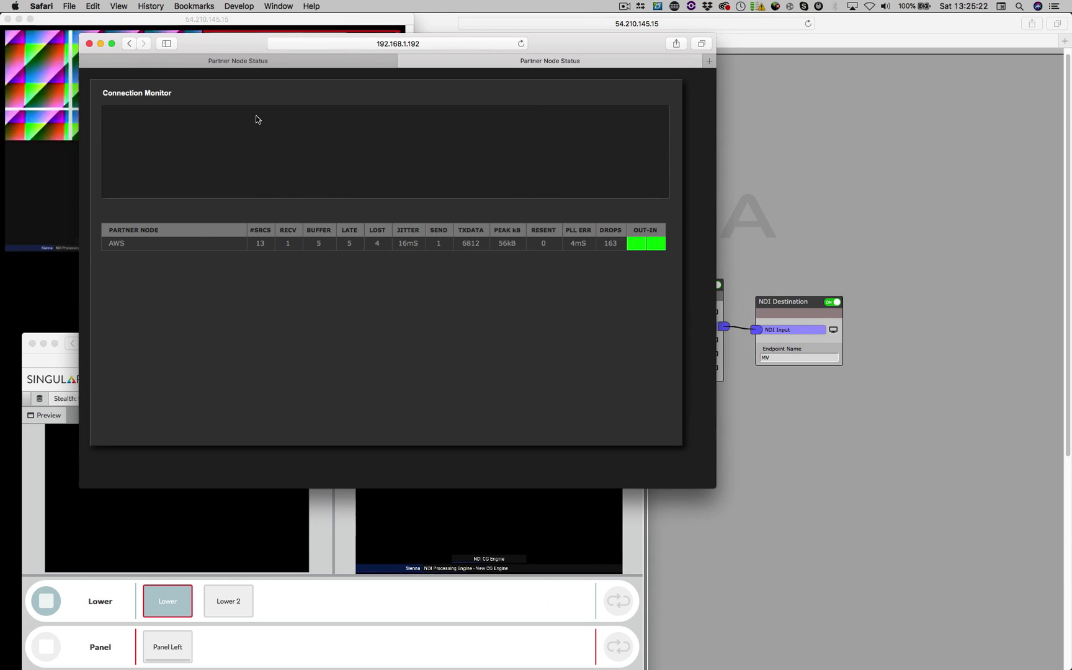
click(435, 62)
click(333, 62)
click(447, 61)
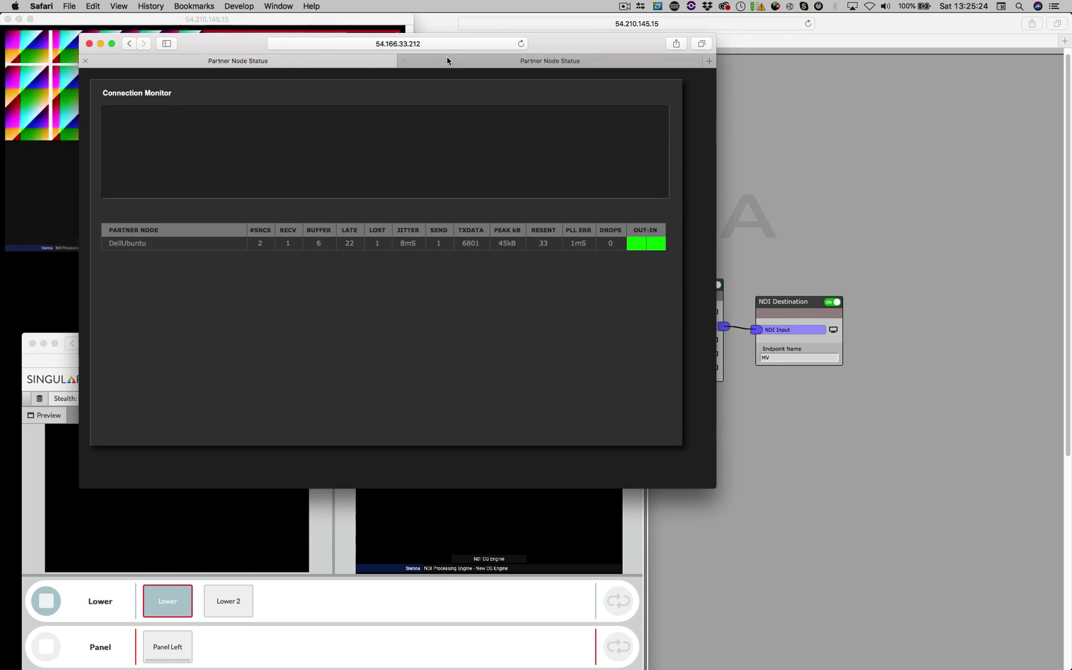
click(345, 60)
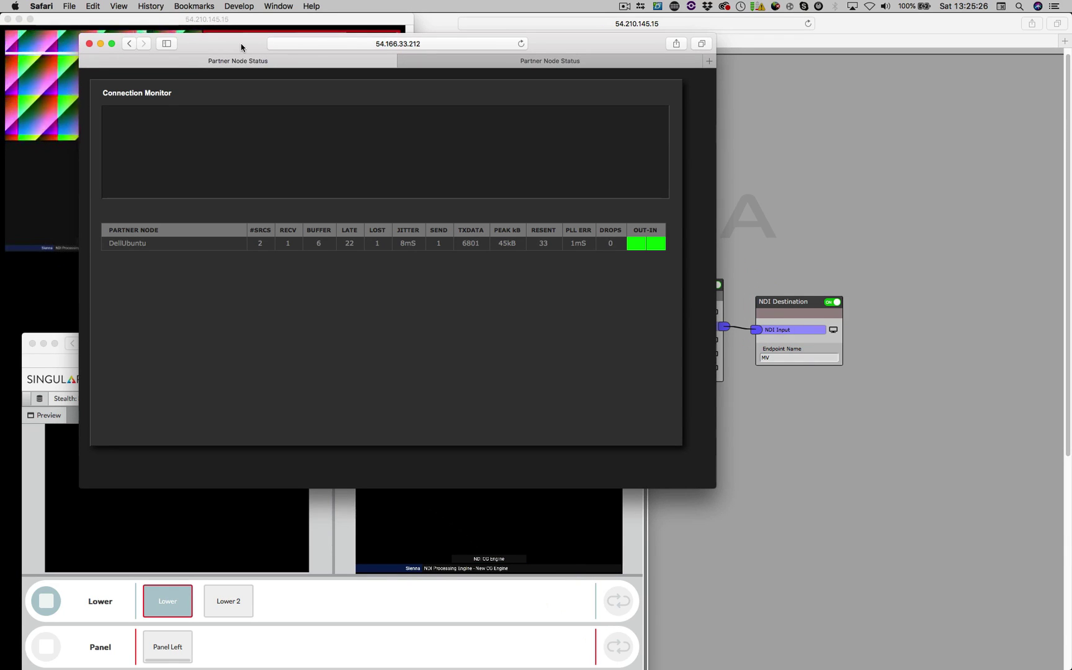
drag(241, 47, 565, 244)
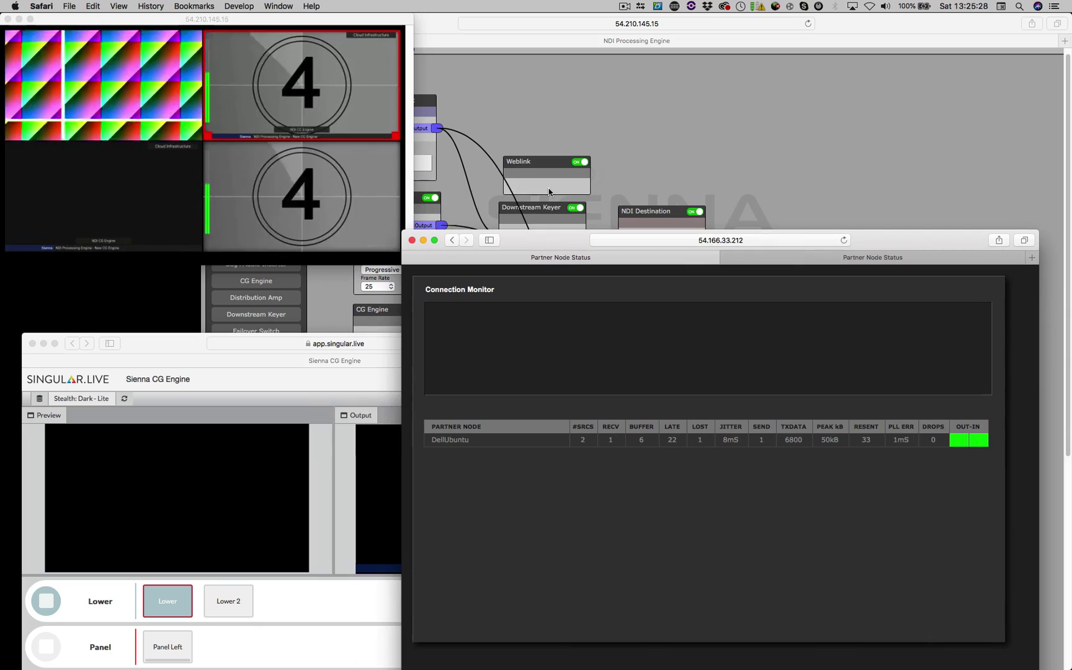
Reposition the Weblink, Downstream Keyer, NDI Destination, Multiviewer 2x2, NDI Analyser and Signal Generator nodes.
click(670, 96)
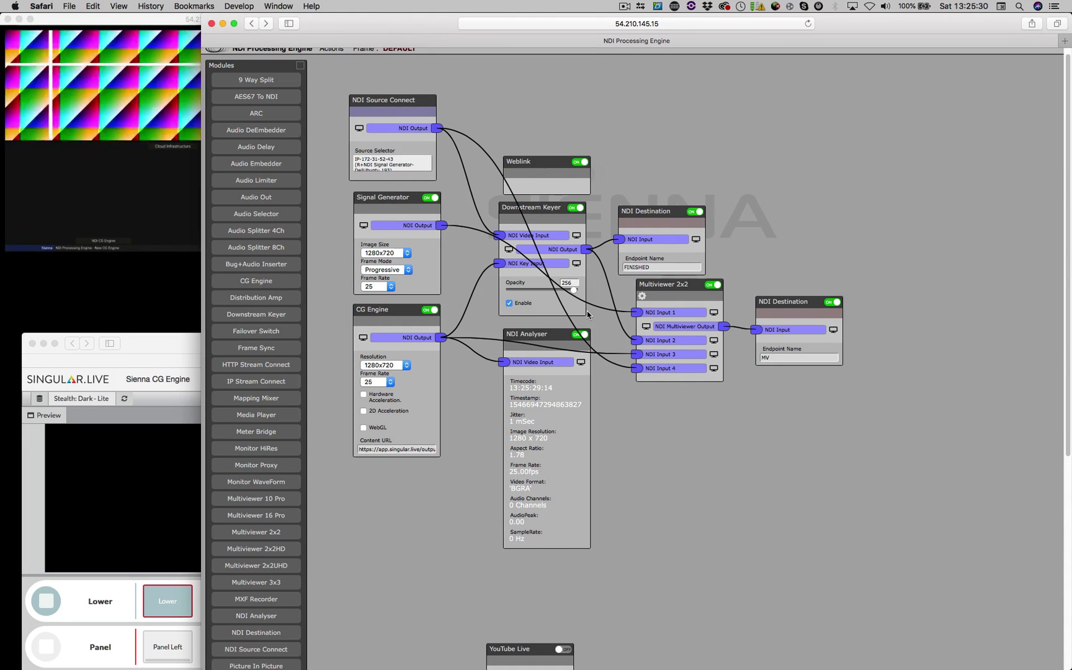
drag(533, 160, 520, 98)
drag(532, 208, 523, 172)
drag(652, 211, 683, 176)
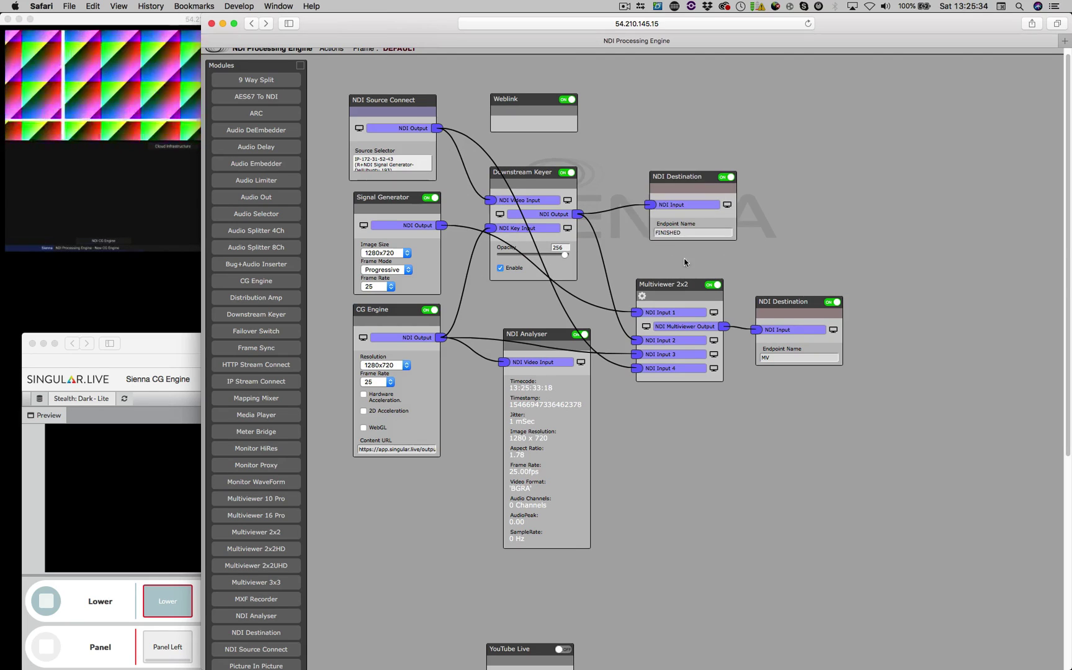
drag(676, 284, 685, 263)
drag(546, 338, 539, 415)
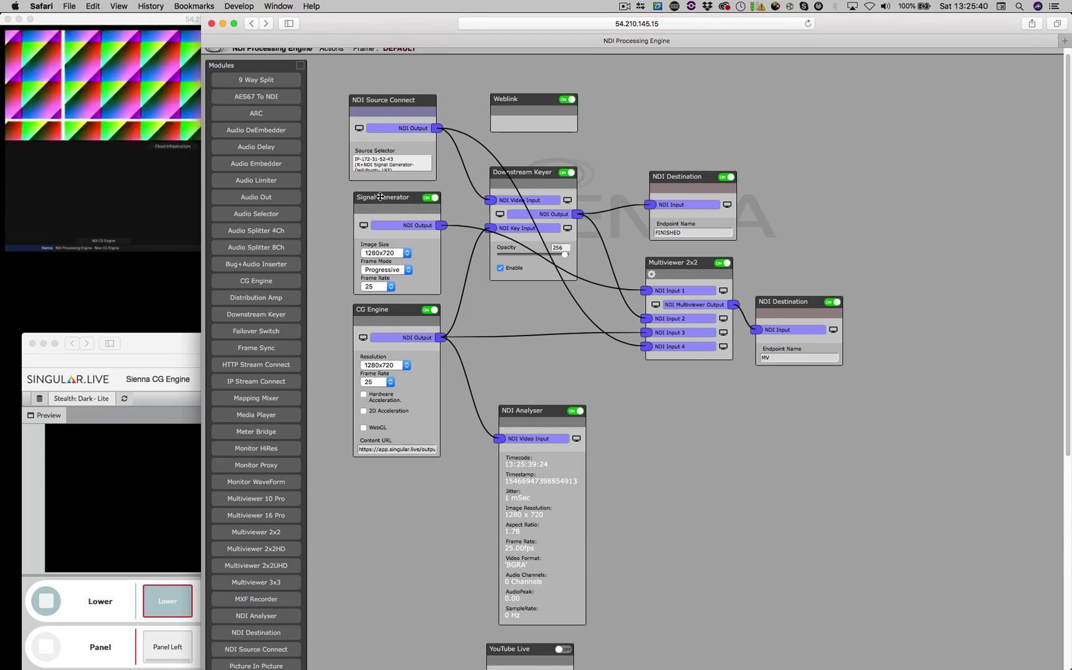
drag(380, 196, 378, 193)
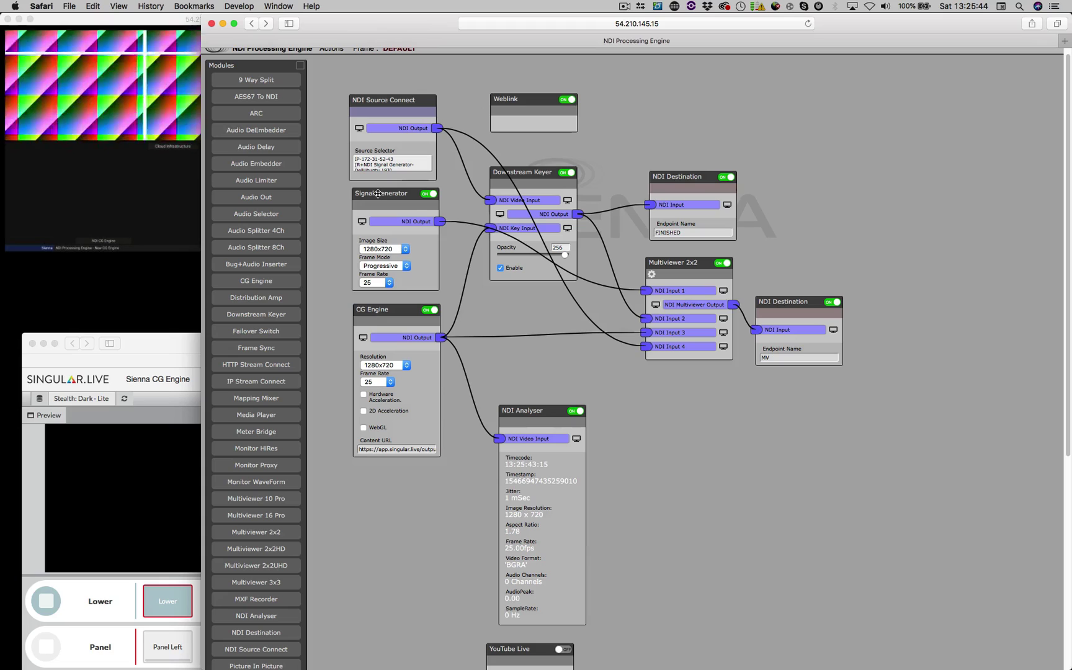
drag(377, 194, 372, 191)
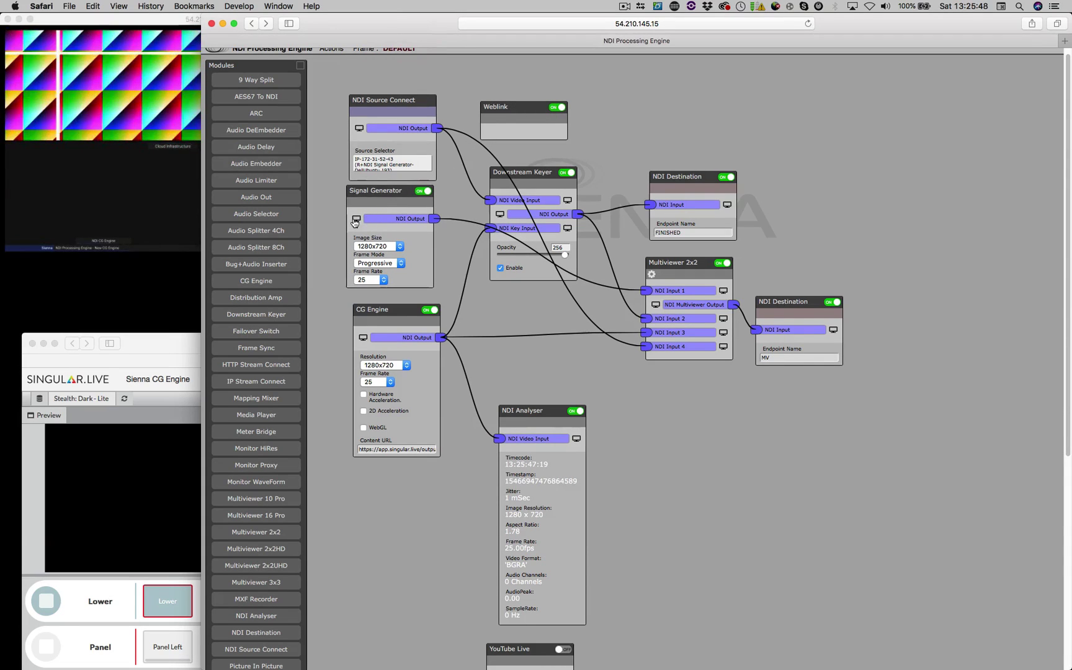
Preview the Signal Generator output, then shift the NDI Source Connect node and NDI Signal Generator window.
click(355, 219)
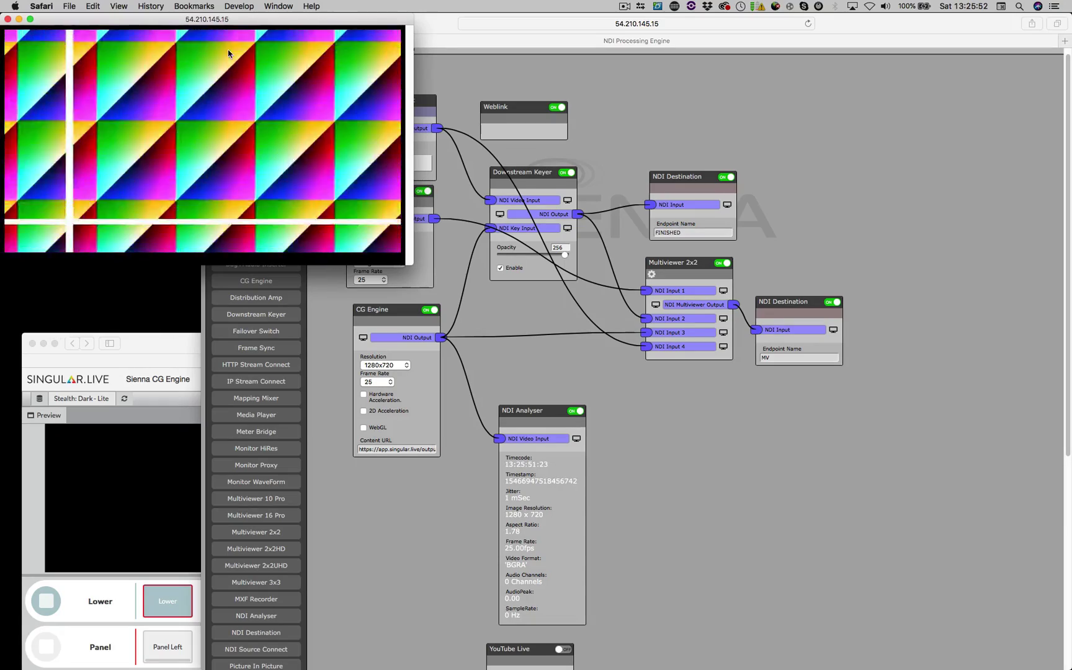
mouse_move(119, 23)
mouse_down()
mouse_move(135, 29)
mouse_move(122, 36)
mouse_up()
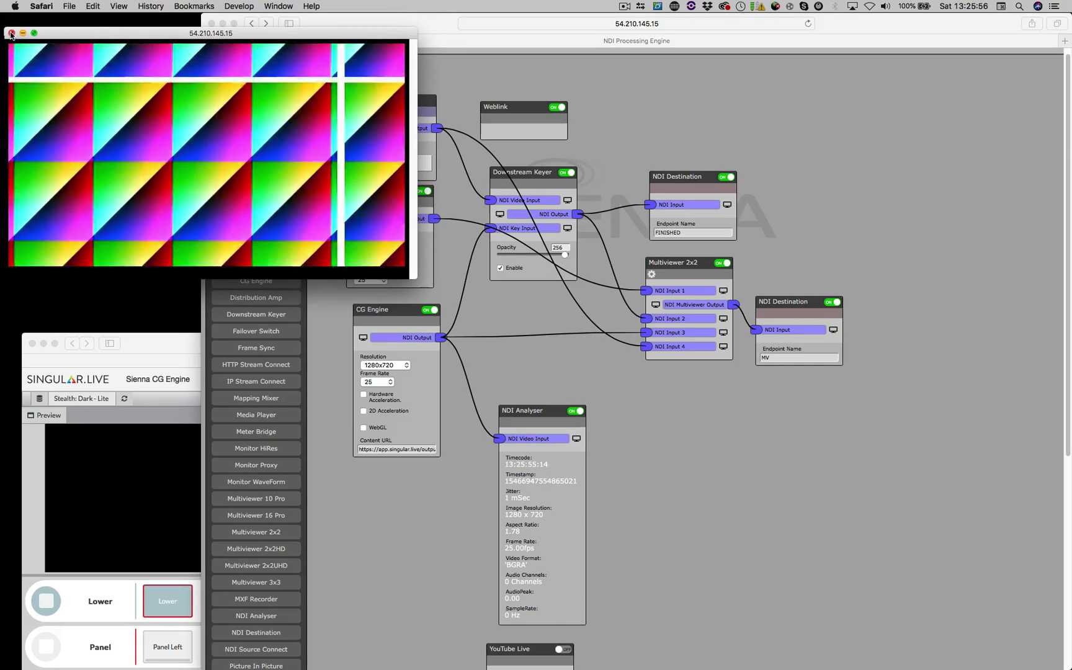
click(12, 33)
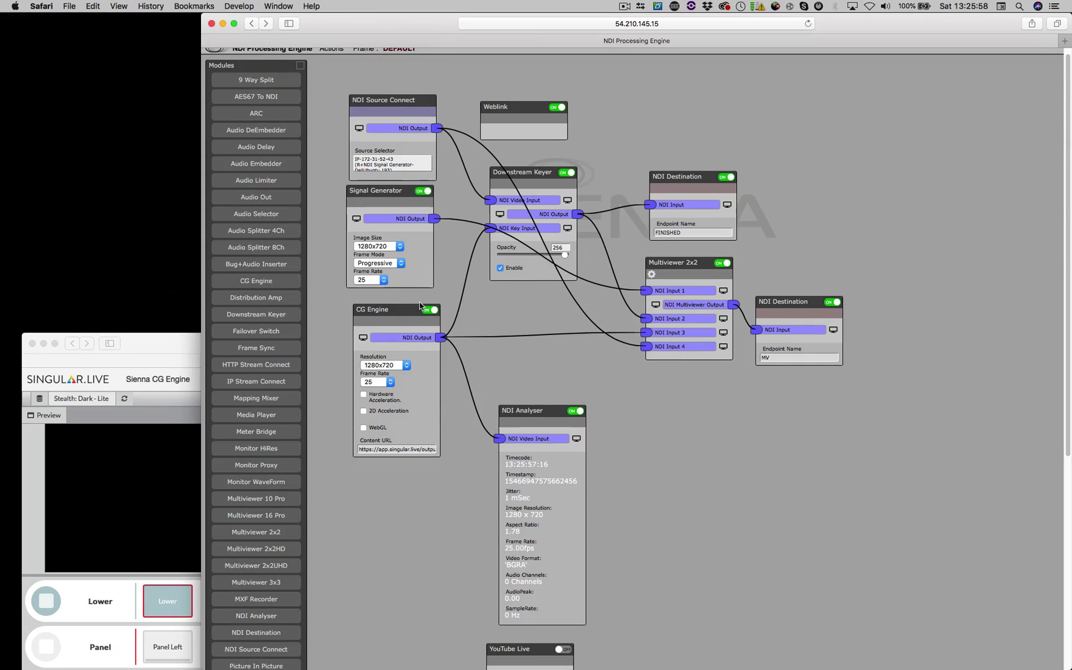
drag(391, 101, 391, 94)
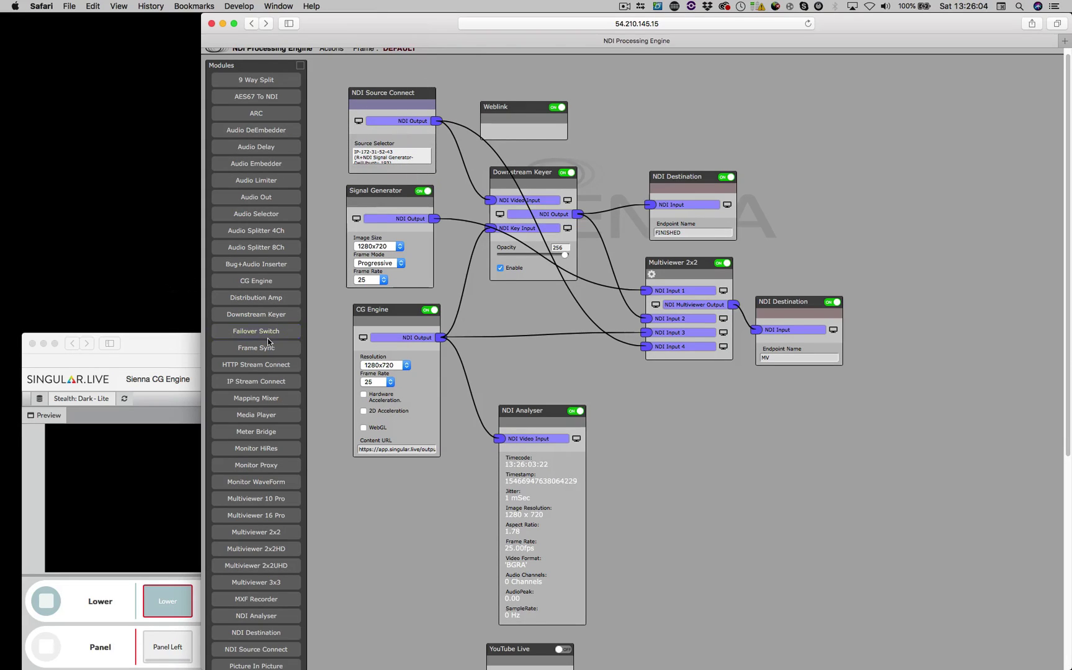
click(90, 662)
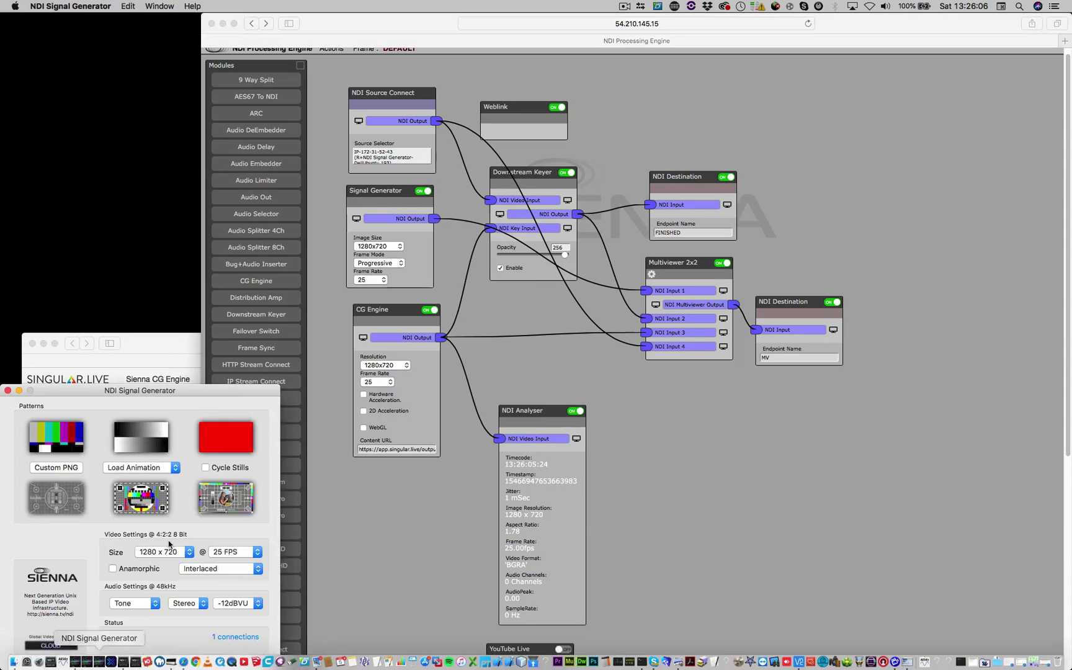
drag(175, 390, 178, 391)
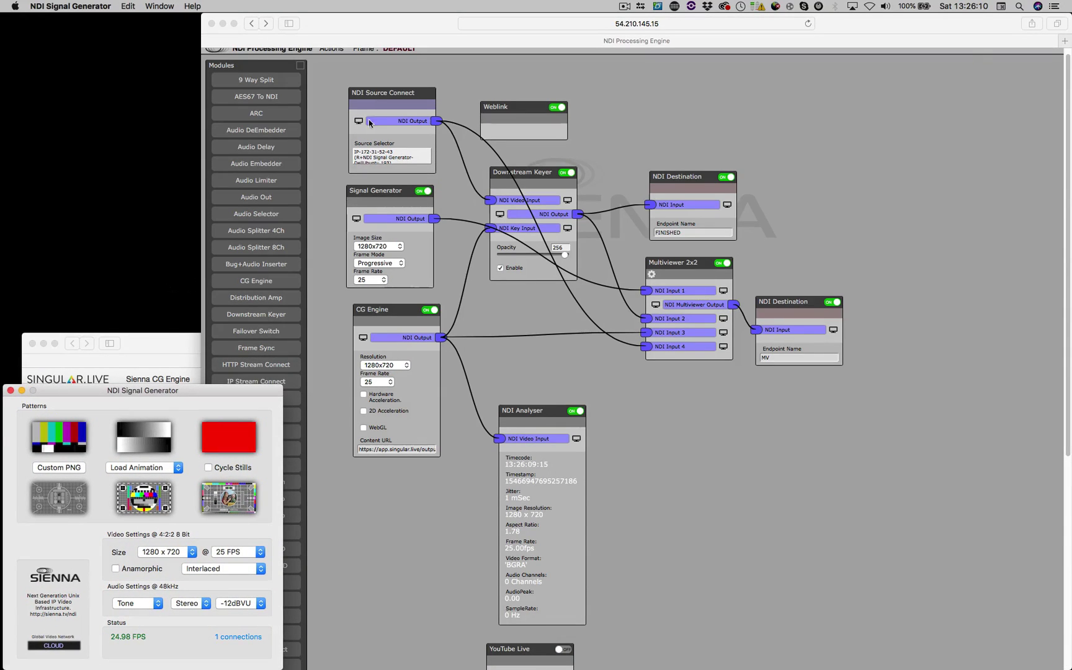
click(389, 90)
drag(380, 94, 375, 84)
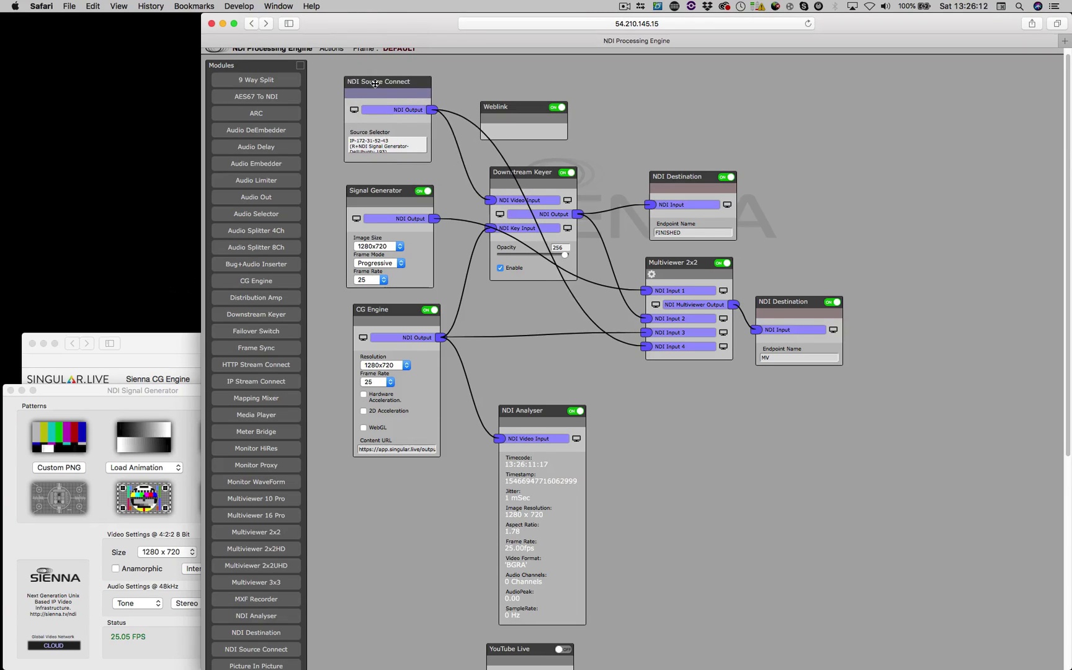
Set NDI Source Connect's source to R+NDI Signal Generator and preview its countdown output.
click(379, 146)
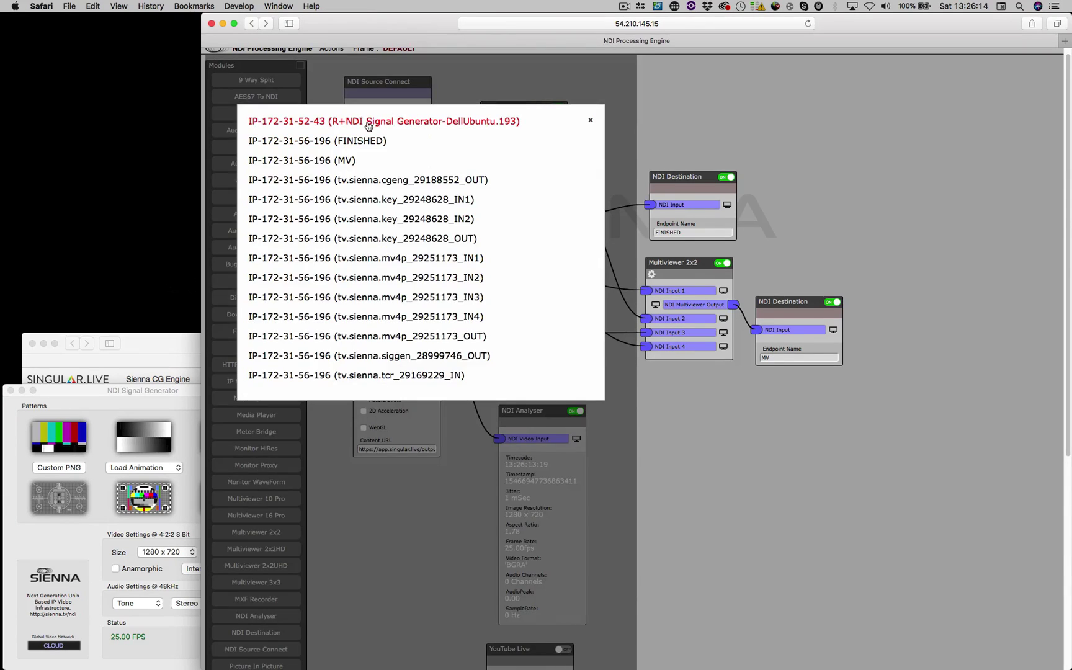
click(368, 122)
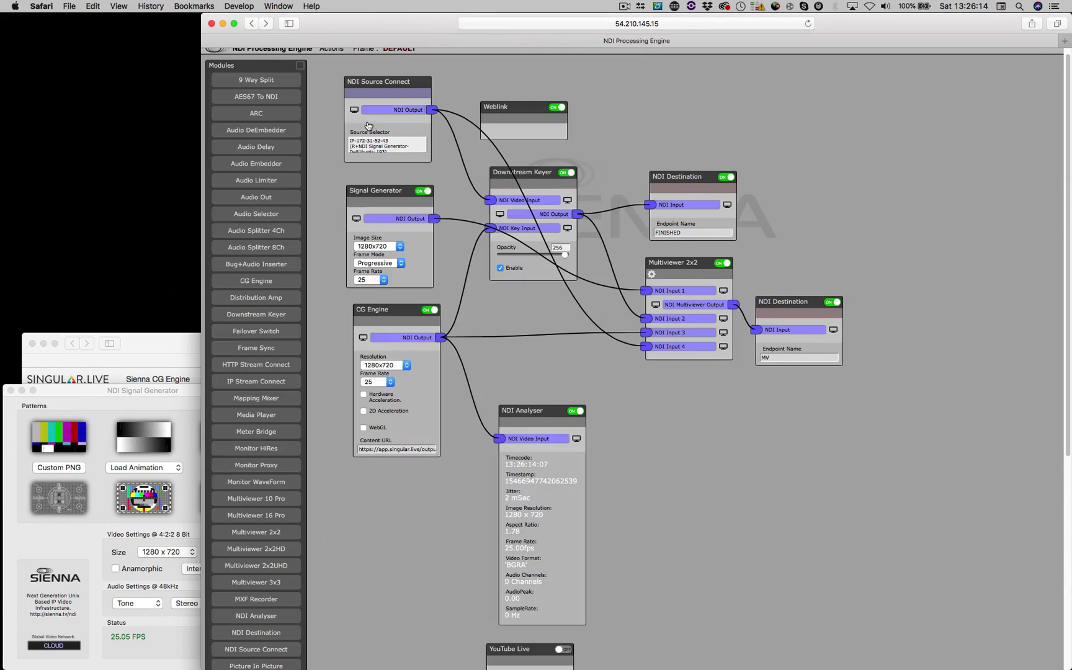
click(354, 111)
drag(524, 254, 128, 46)
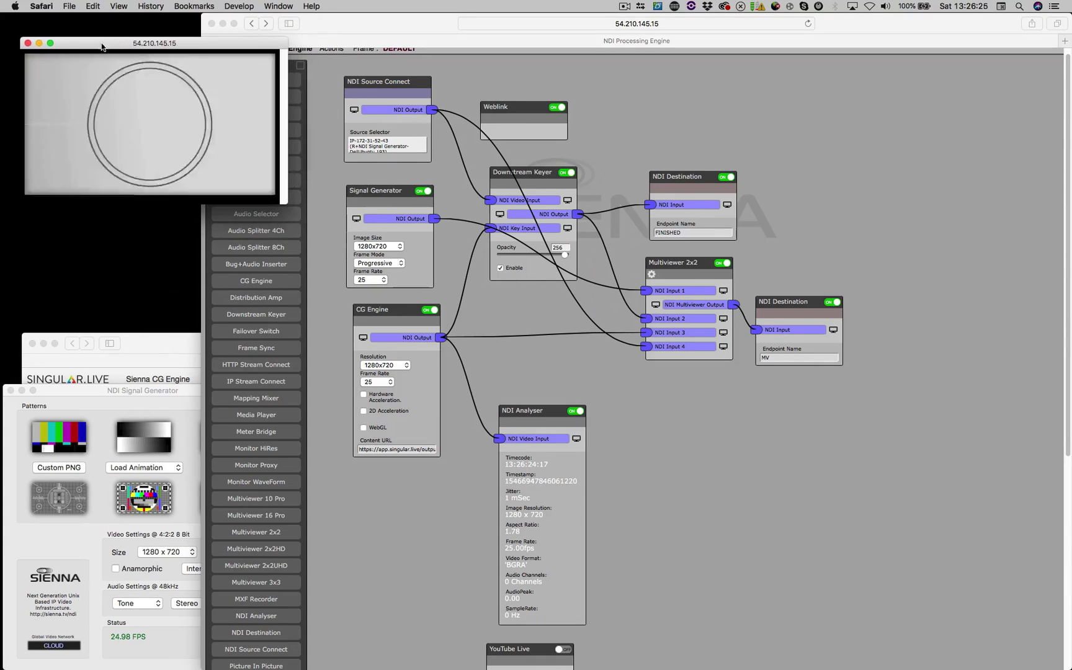
Close the source preview, nudge the Downstream Keyer and CG Engine nodes left, and raise the Singular window.
click(28, 43)
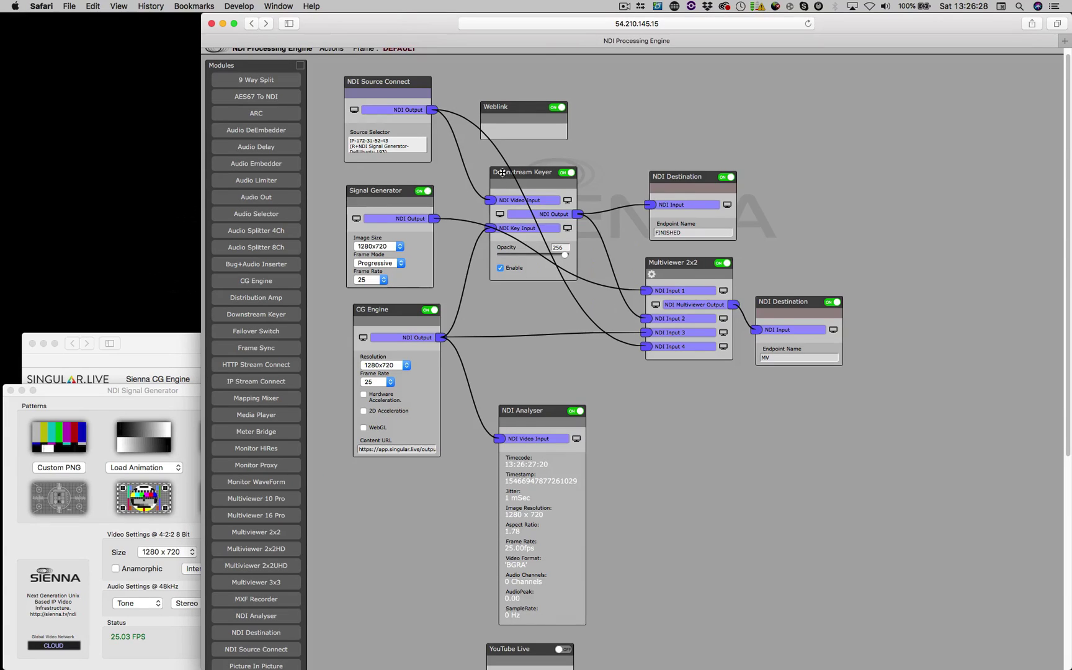
drag(502, 173, 493, 173)
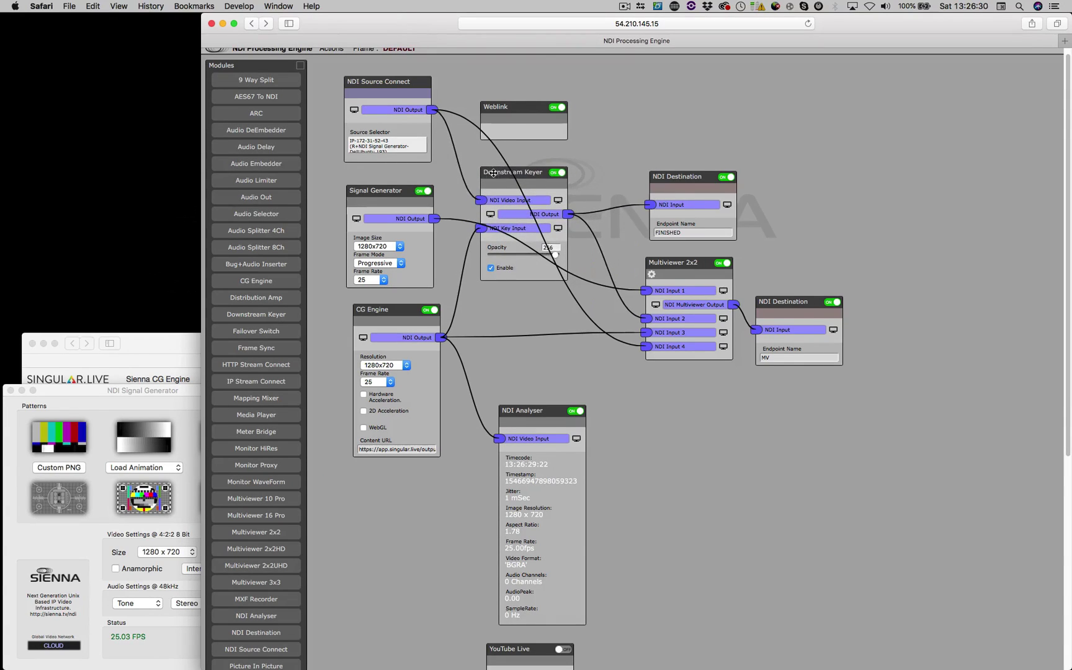
drag(388, 312, 377, 307)
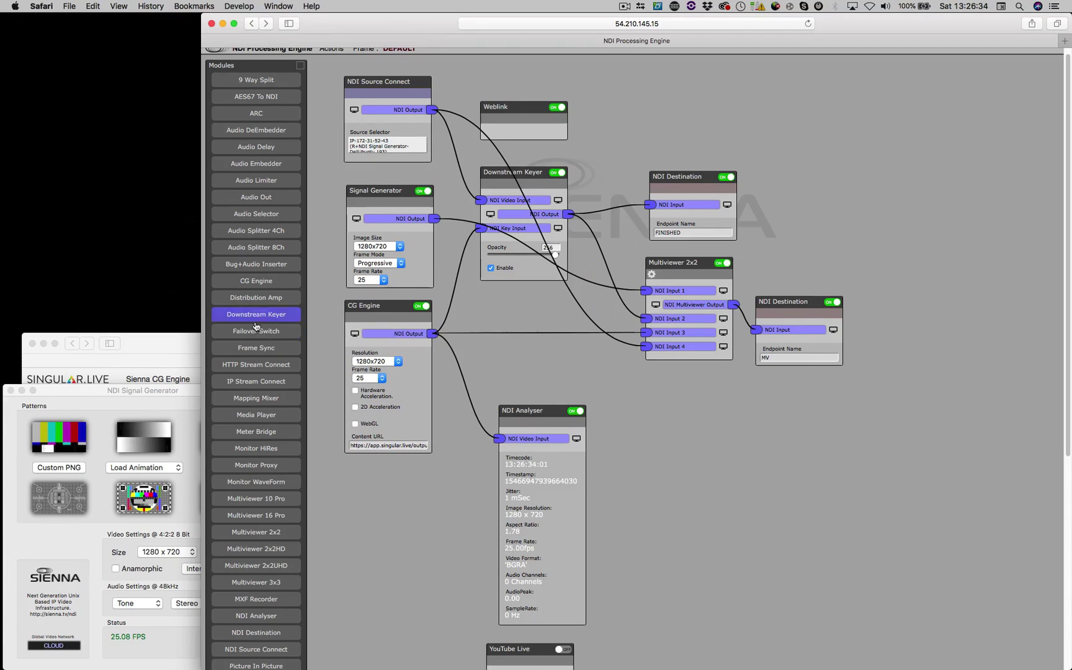
click(165, 344)
drag(165, 343, 154, 250)
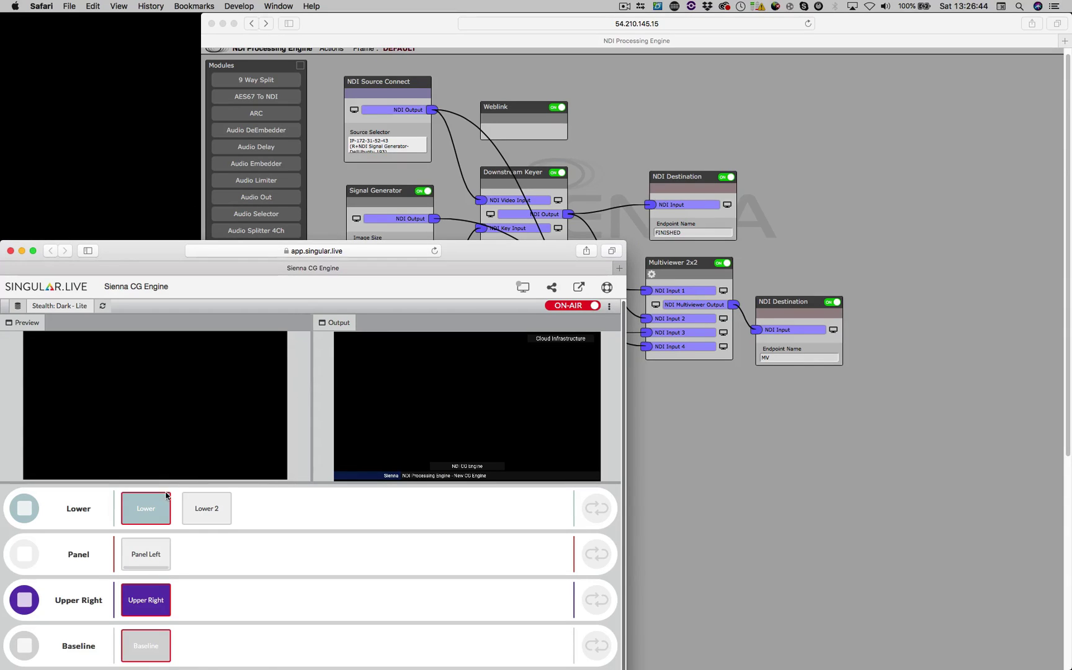
click(335, 218)
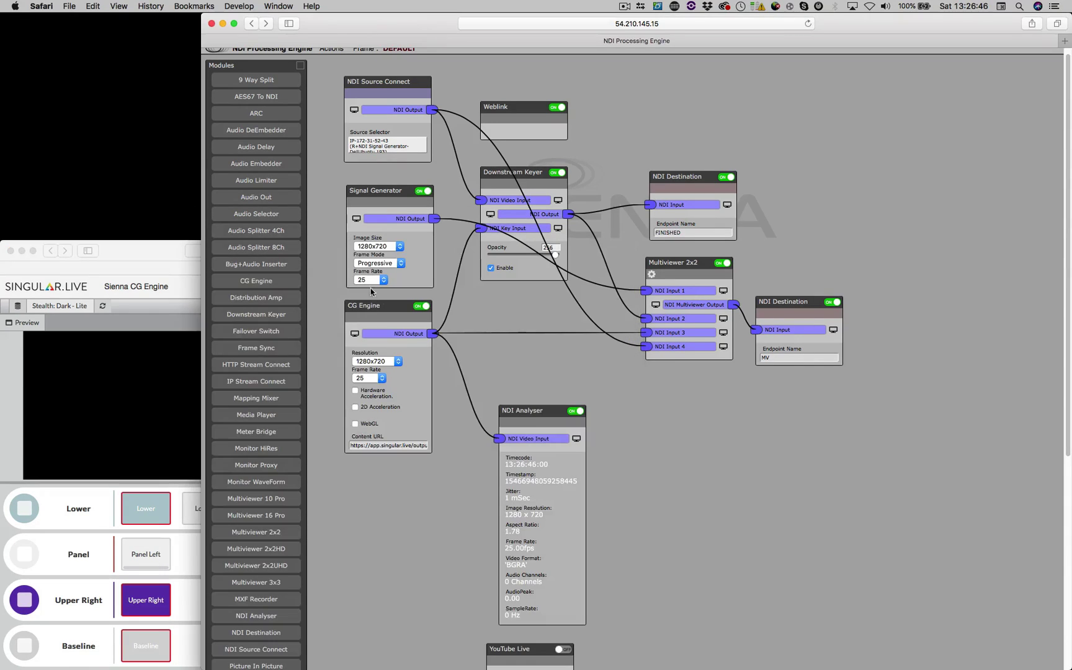
drag(376, 303, 381, 306)
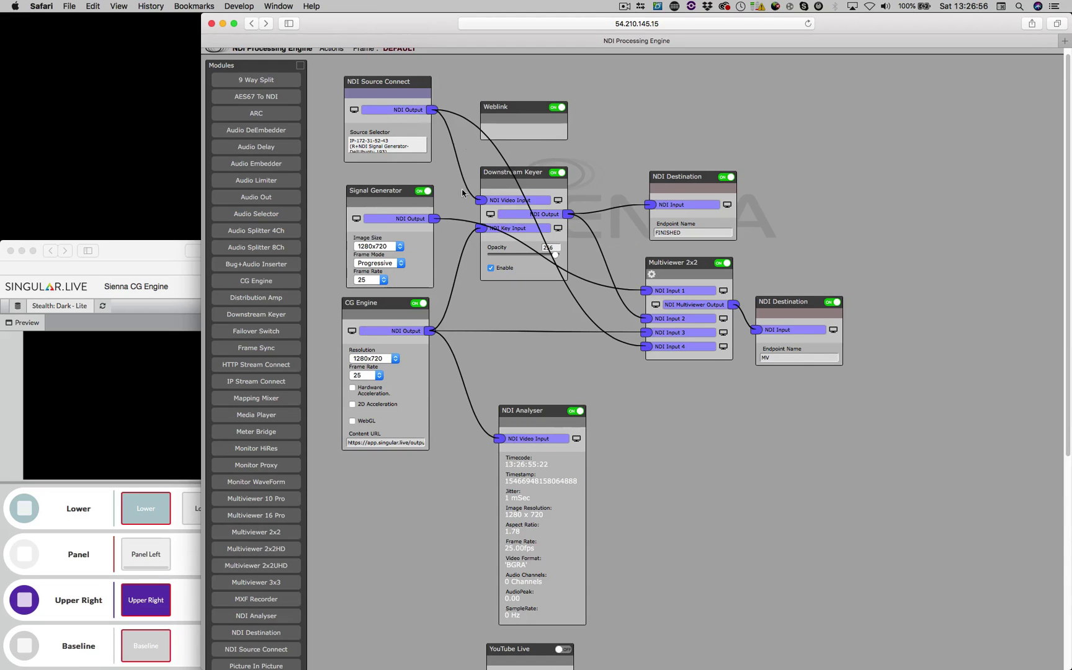
Realign Source Connect, Keyer, both Destinations, Multiviewer 2x2 and Analyser nodes, then preview the Signal Generator.
drag(379, 82, 385, 96)
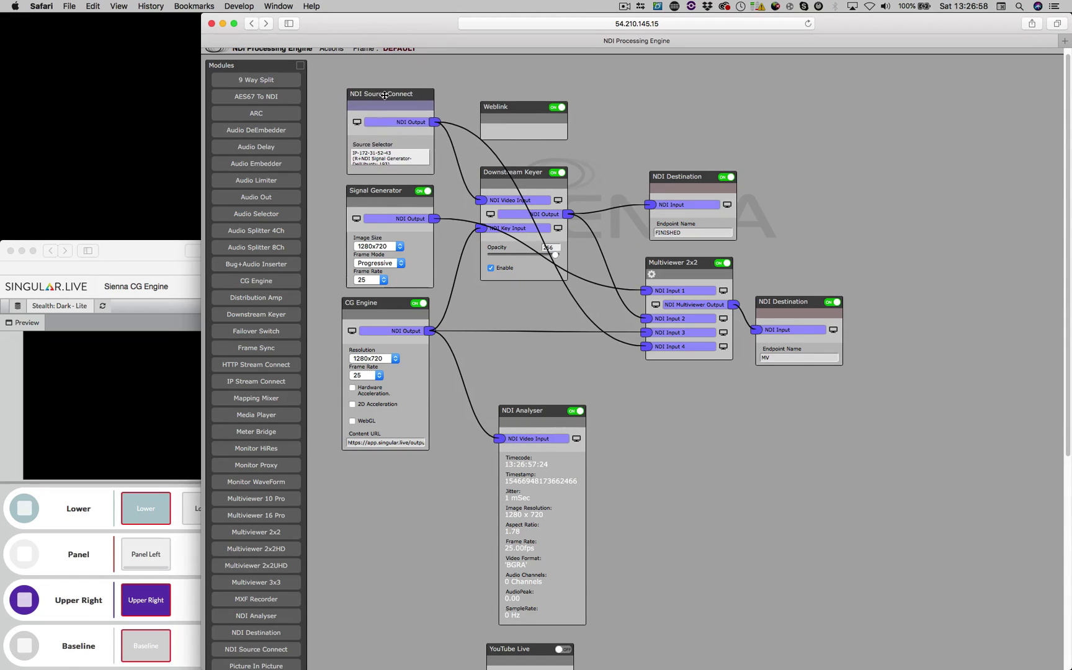
drag(493, 172, 492, 180)
drag(686, 174, 681, 172)
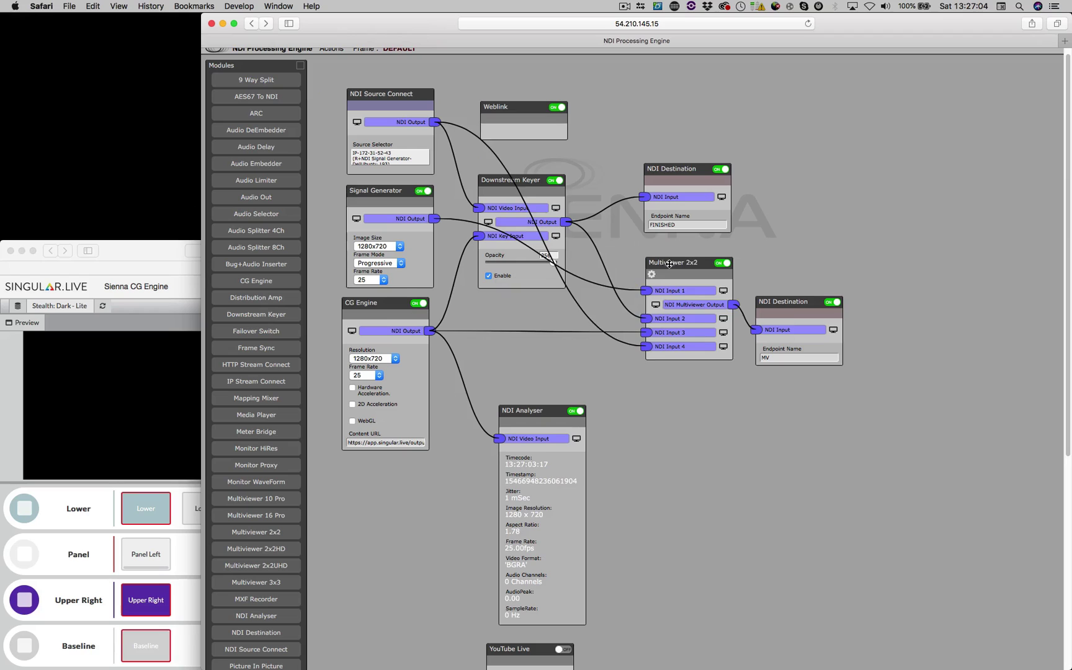
drag(669, 263, 656, 298)
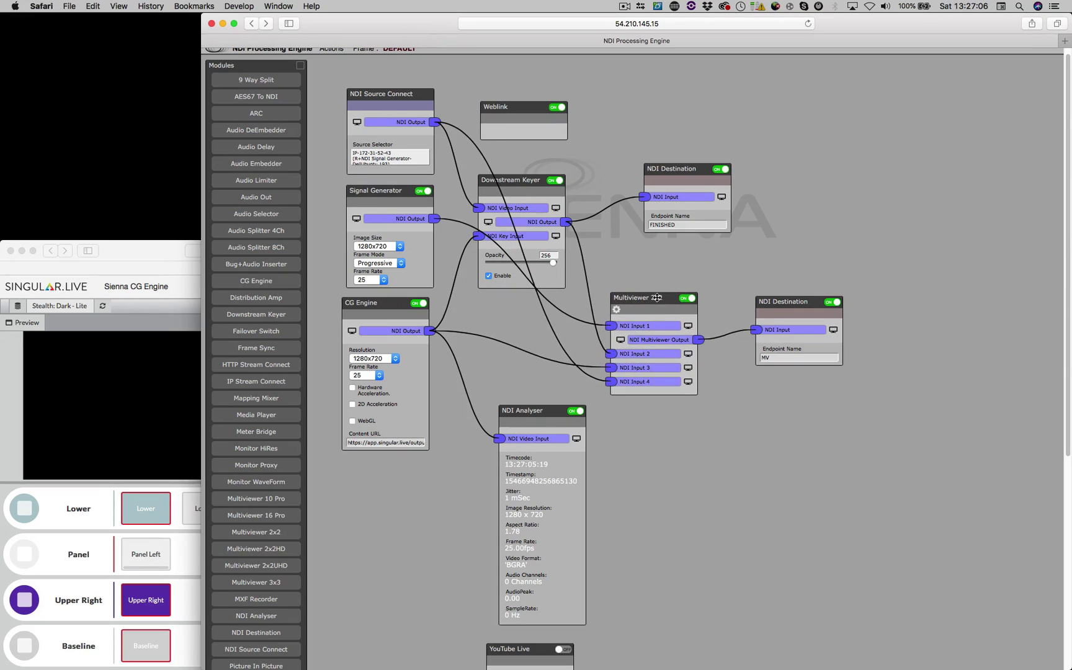
drag(796, 296, 761, 322)
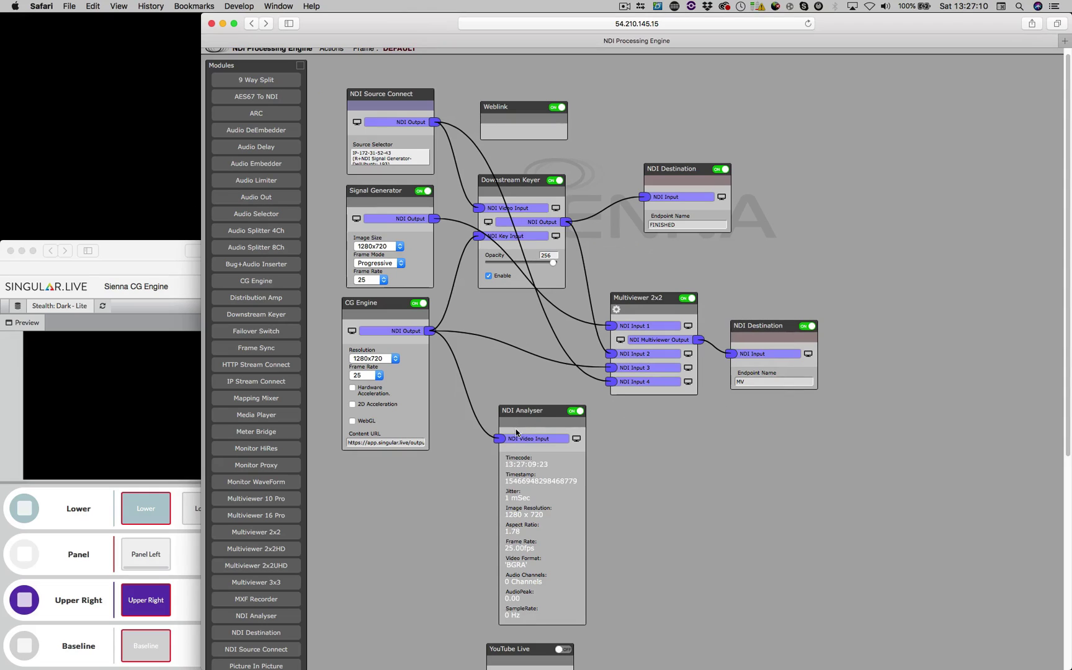
drag(524, 412, 518, 386)
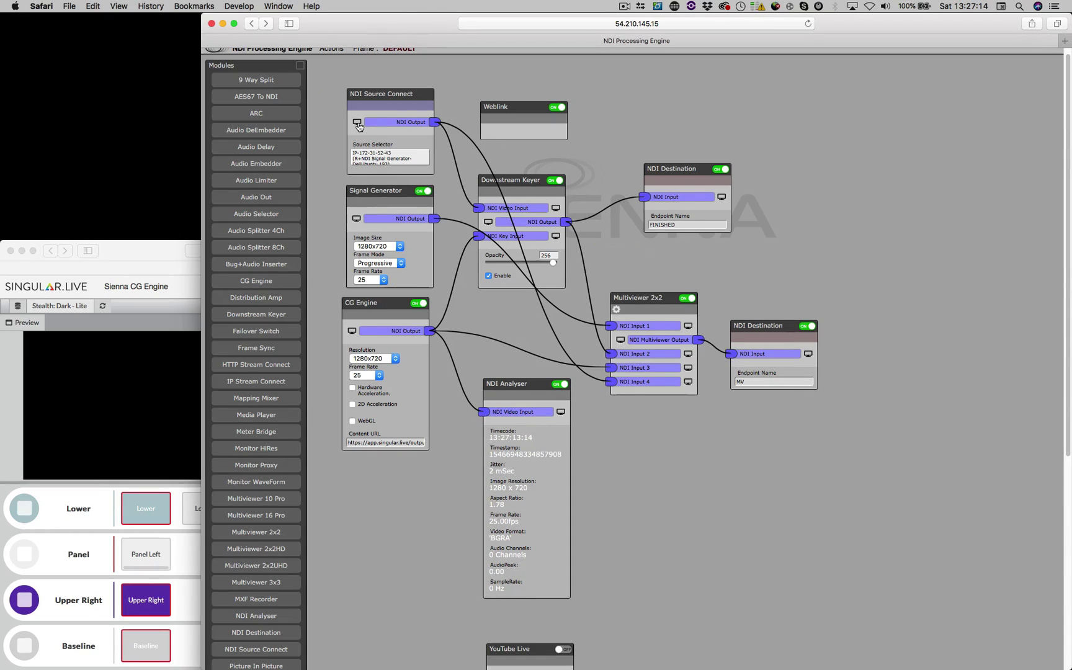
click(356, 219)
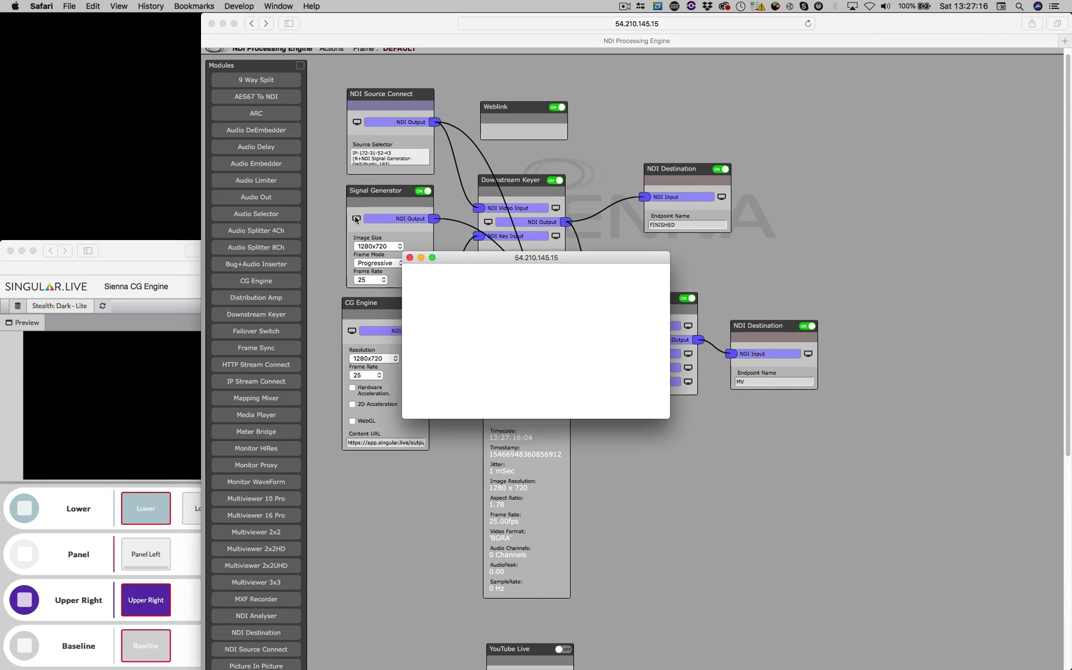
Check the NDI Source Connect countdown preview, lower the Signal Generator window, and nudge the CG Engine node right.
click(409, 258)
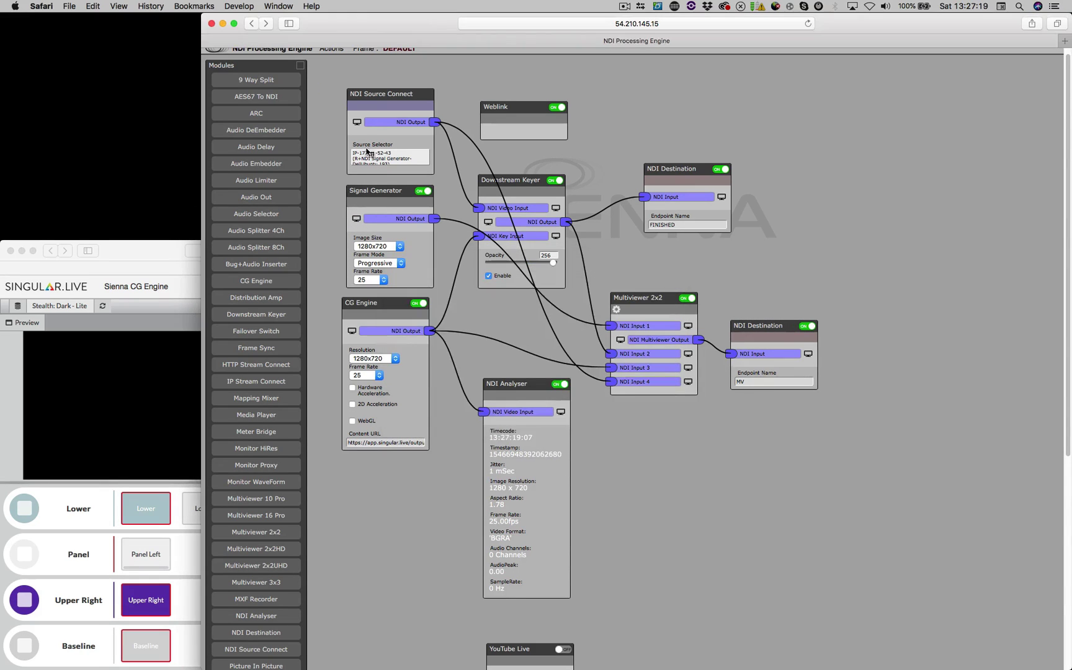
click(357, 122)
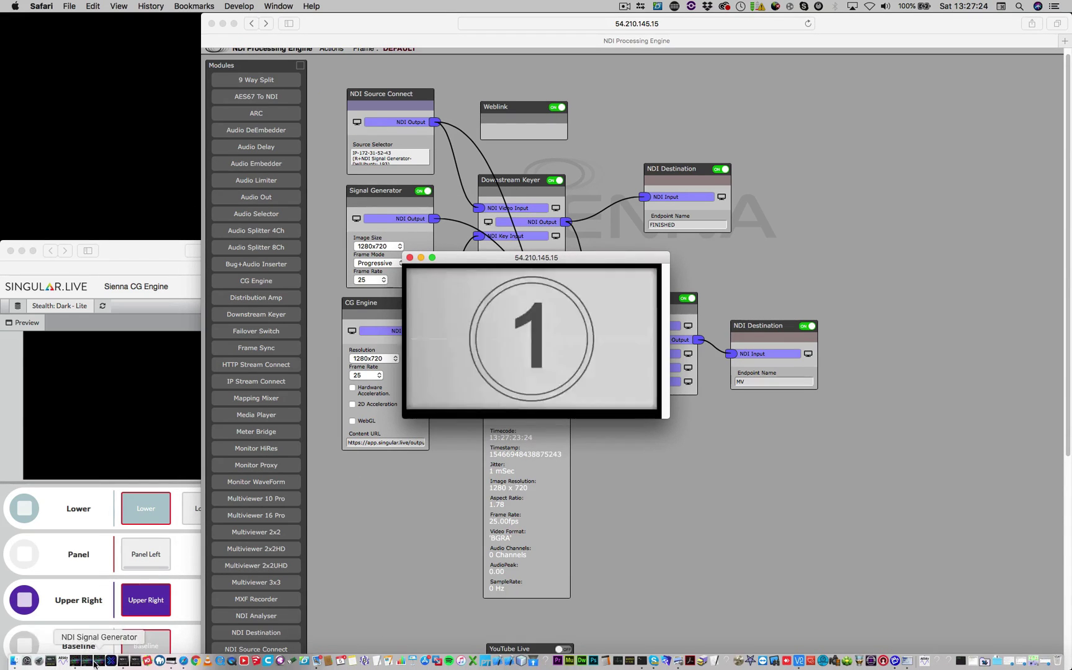
click(94, 662)
drag(159, 385, 155, 519)
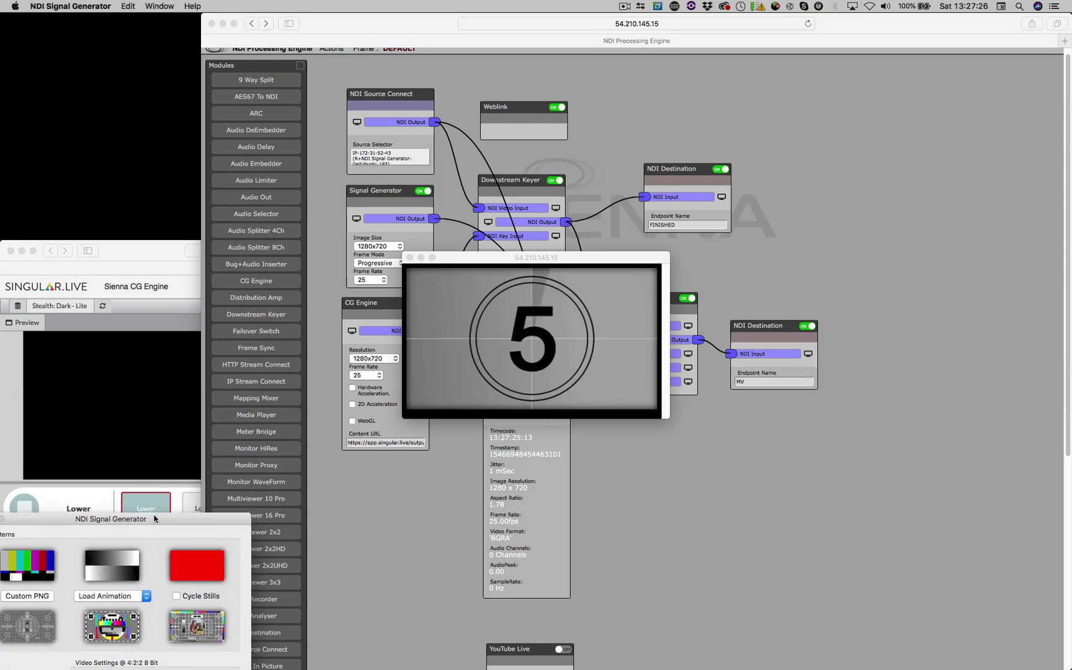
click(410, 257)
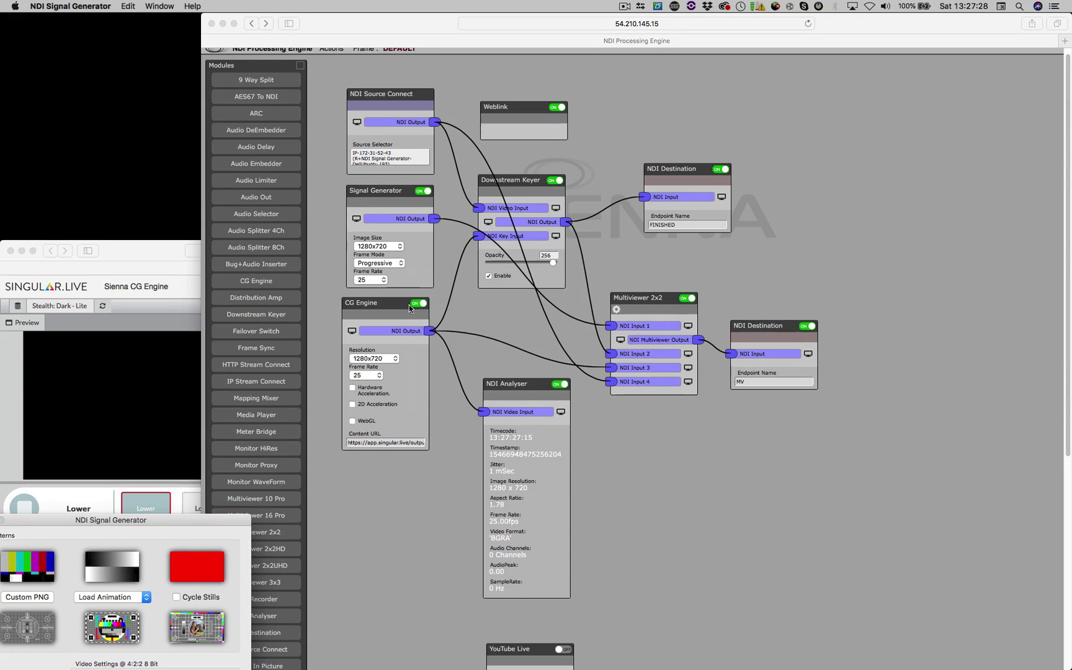
click(397, 303)
drag(387, 302, 398, 301)
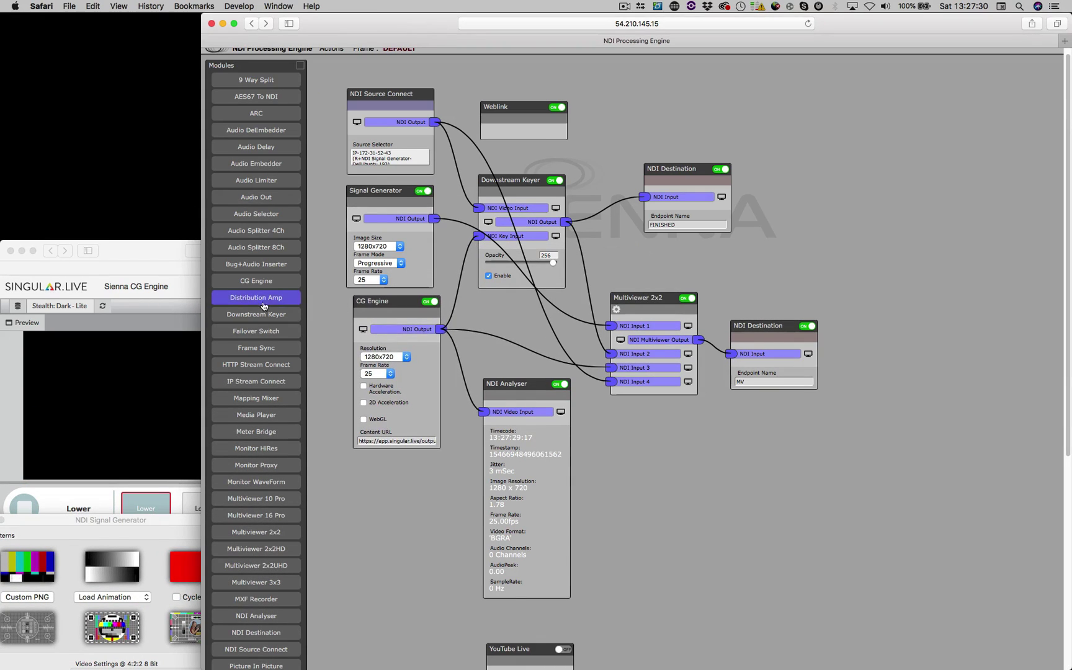
Preview the CG Engine output while taking Singular's left NDI Title panel on air.
click(363, 330)
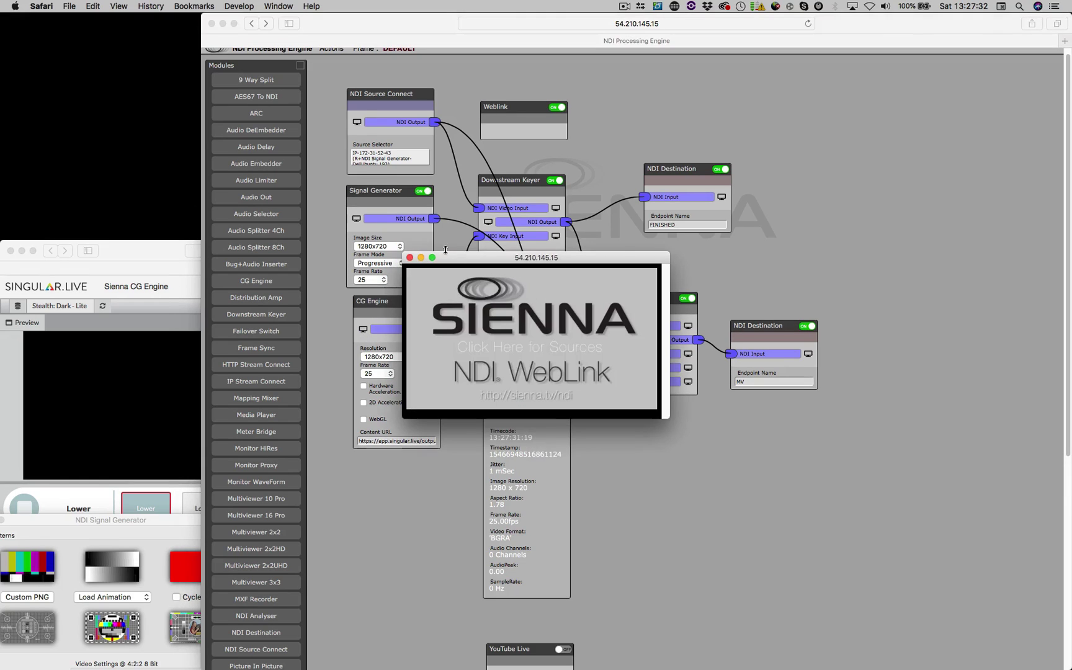
drag(454, 262, 66, 78)
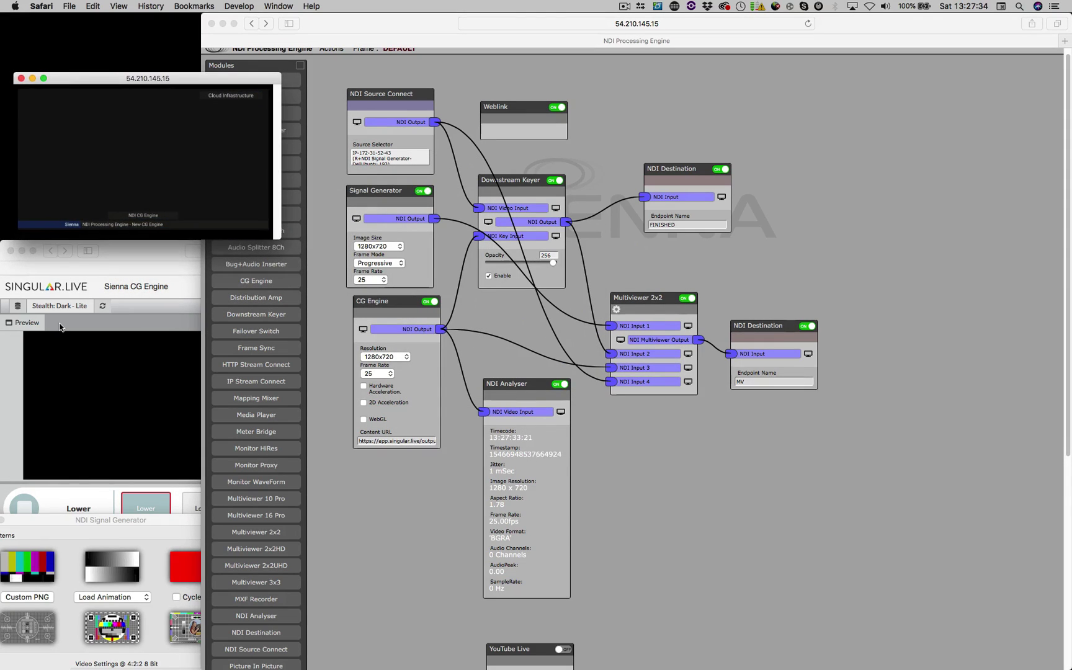
click(134, 358)
click(140, 563)
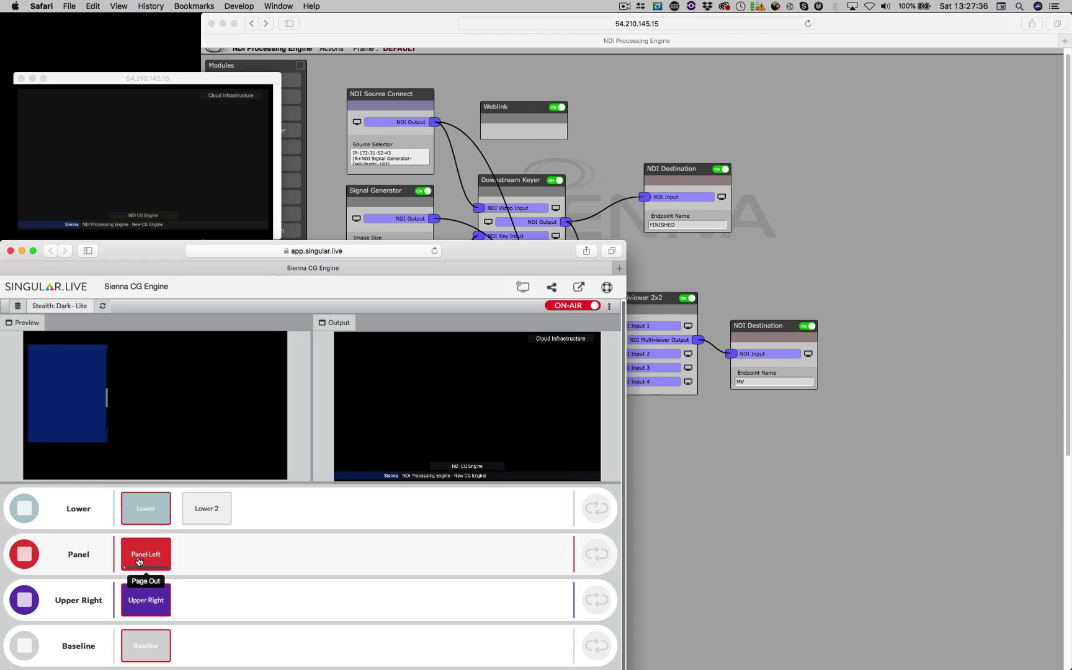
drag(76, 83, 107, 83)
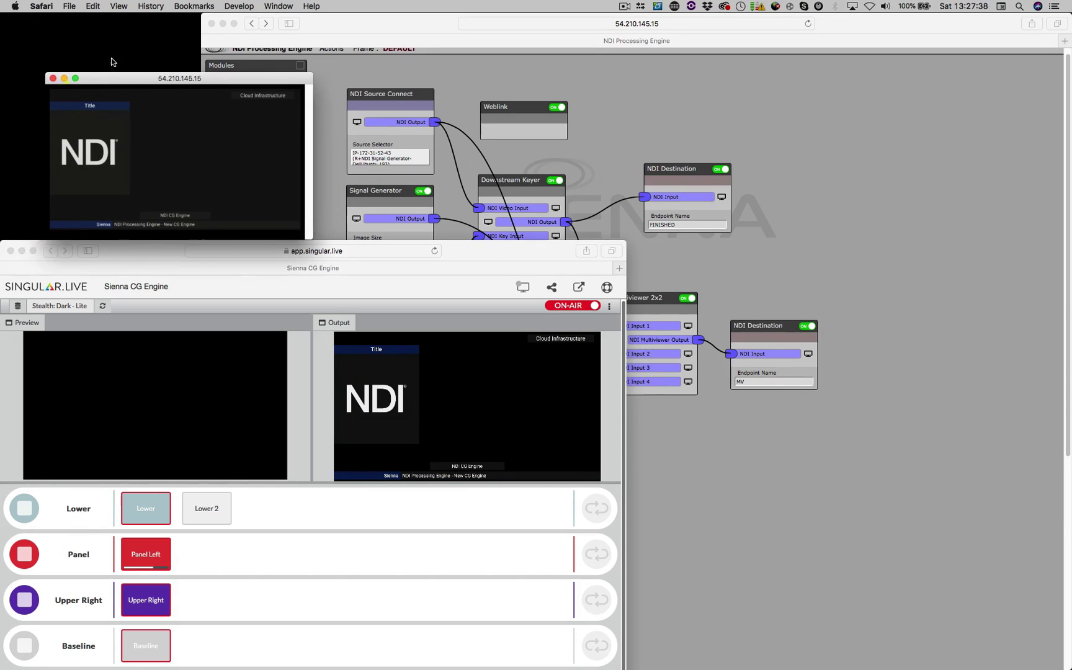
click(50, 78)
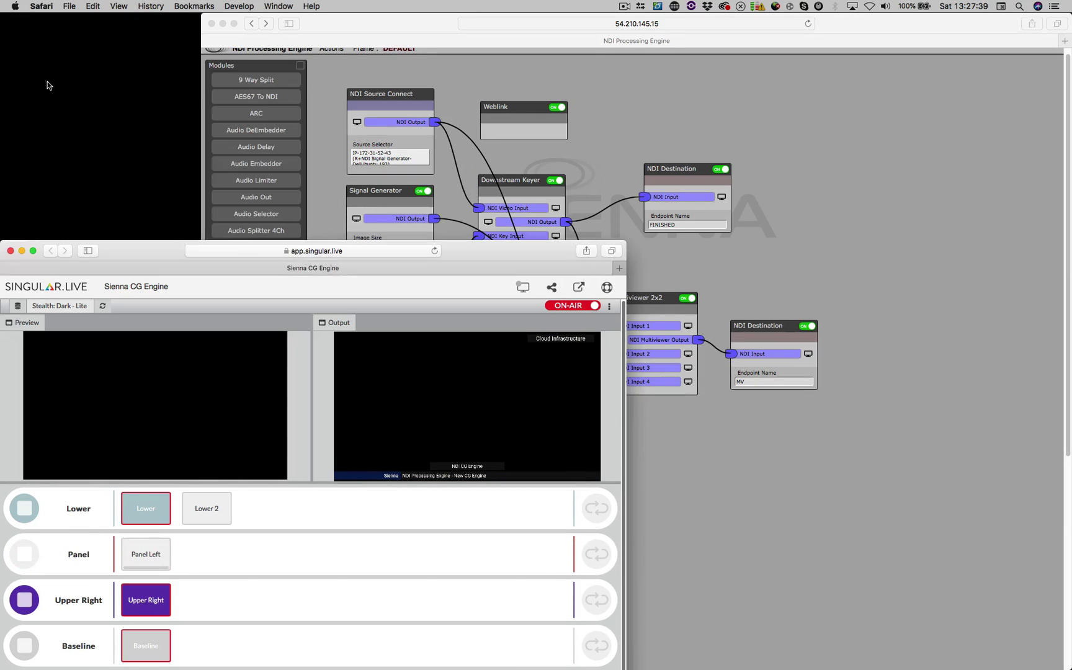
Preview the FINISHED keyed output and fire the left NDI Title panel on air again.
click(655, 141)
drag(519, 181, 533, 185)
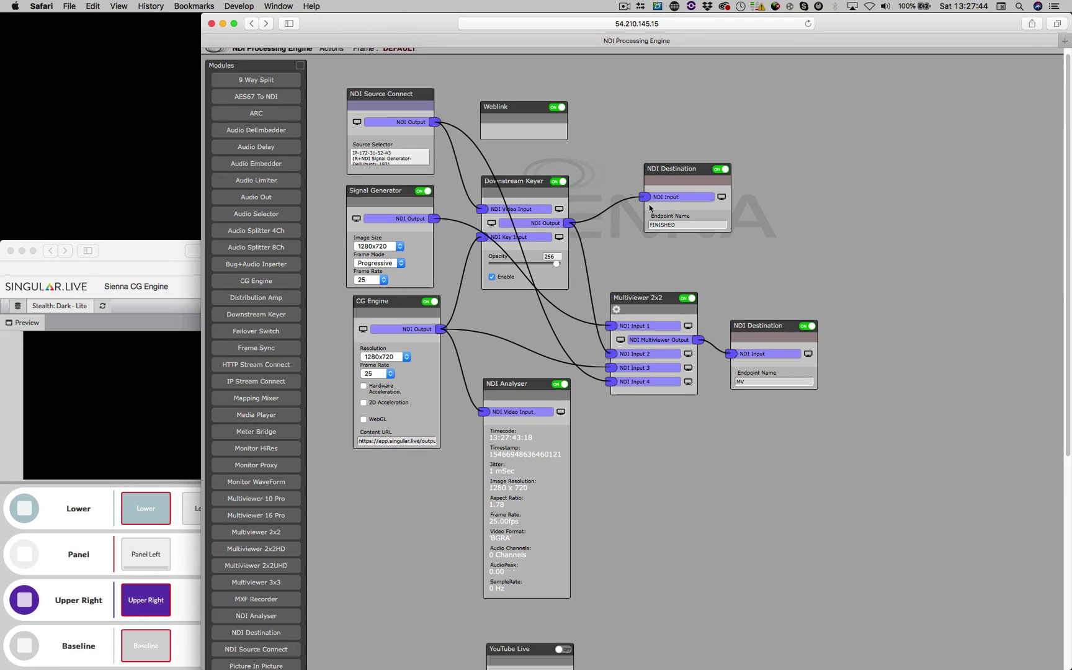
click(721, 197)
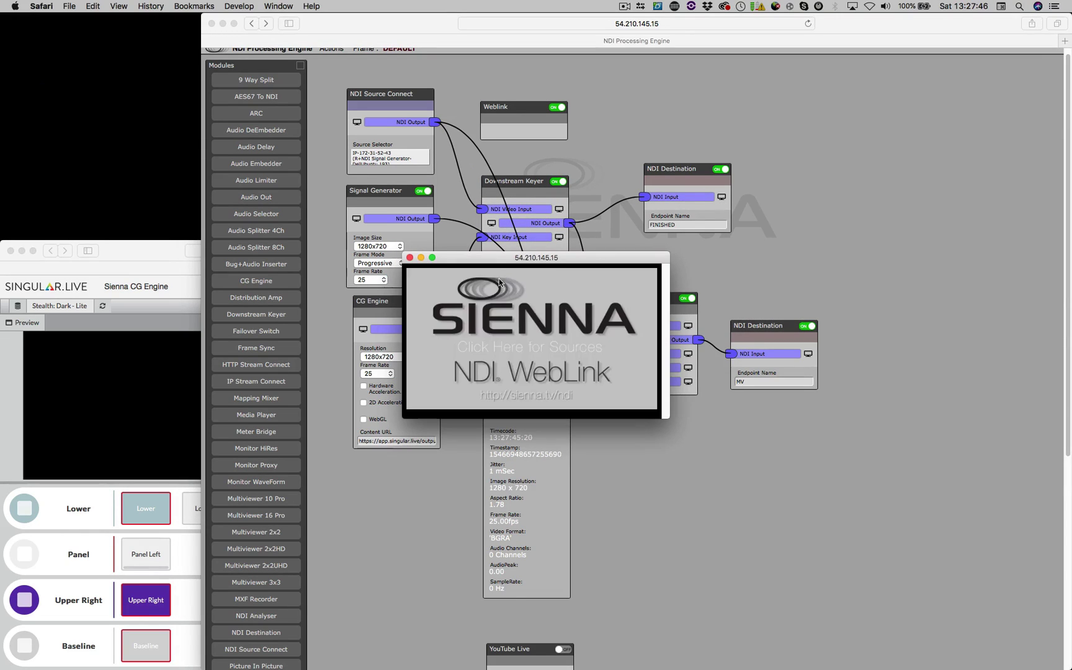
drag(570, 262, 265, 133)
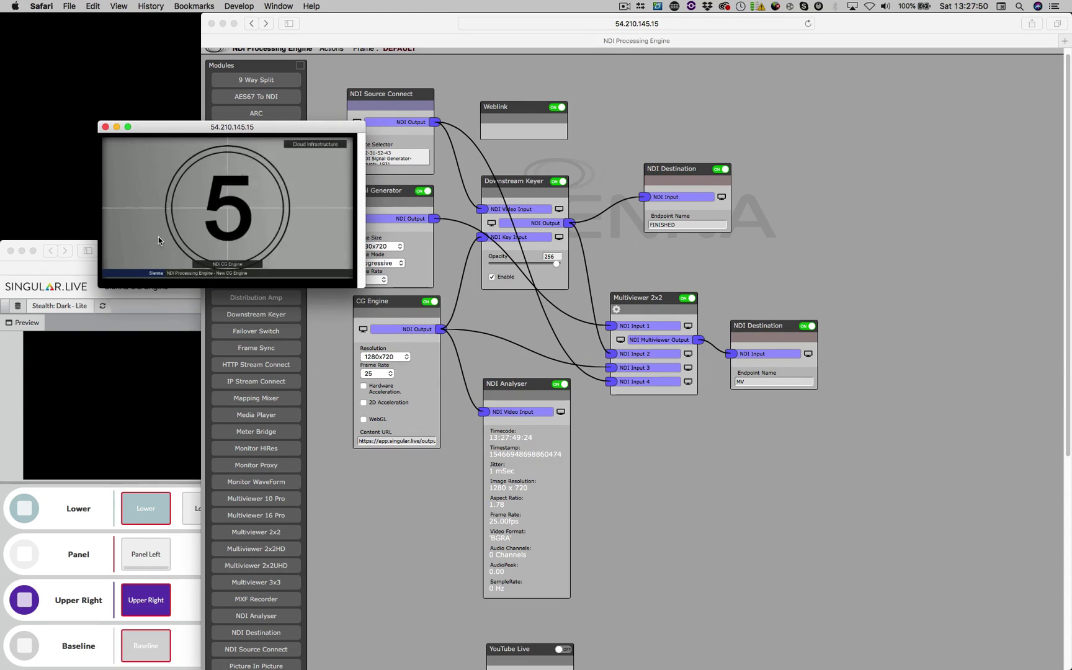
drag(168, 146, 142, 101)
click(132, 434)
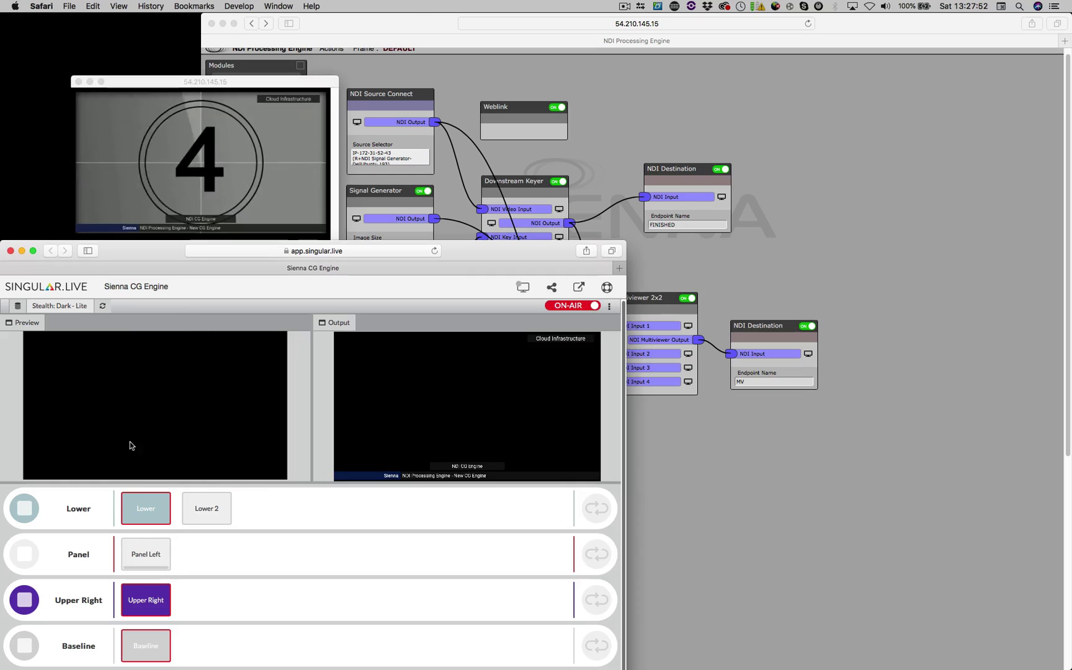
click(148, 566)
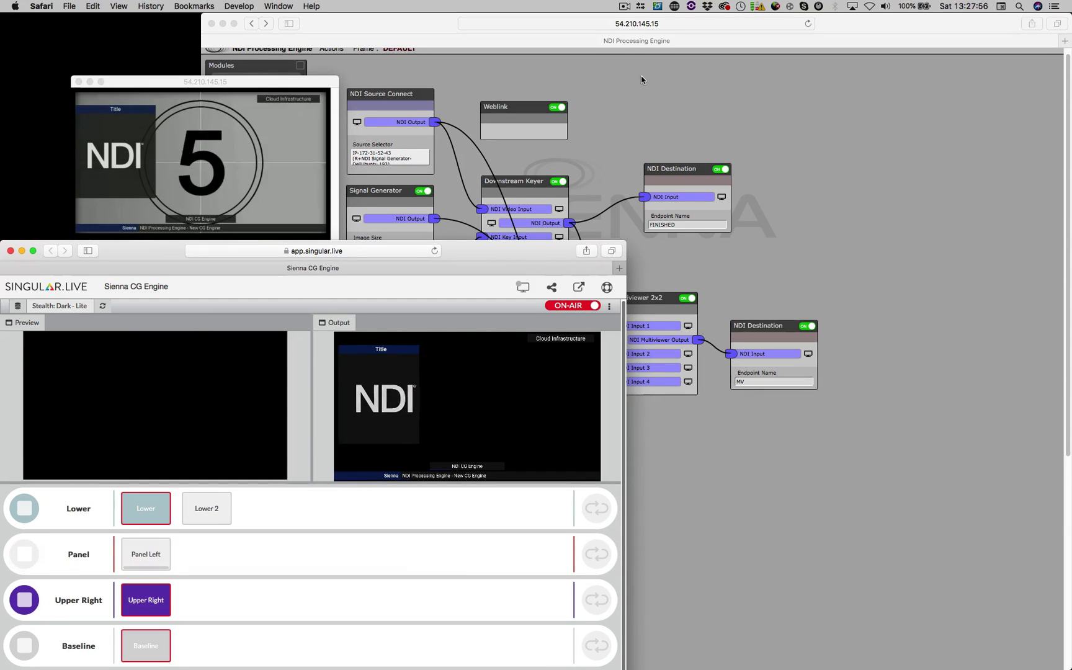
Preview the MV NDI Destination's multiviewer output, reposition it, then close it with Cmd+W.
click(78, 81)
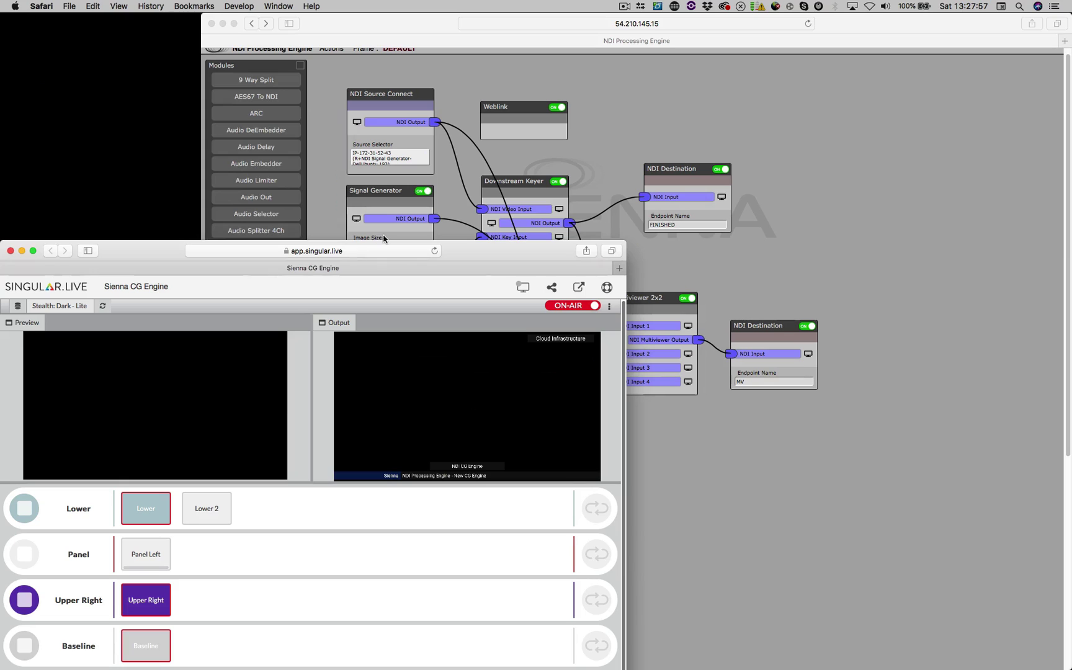
click(747, 273)
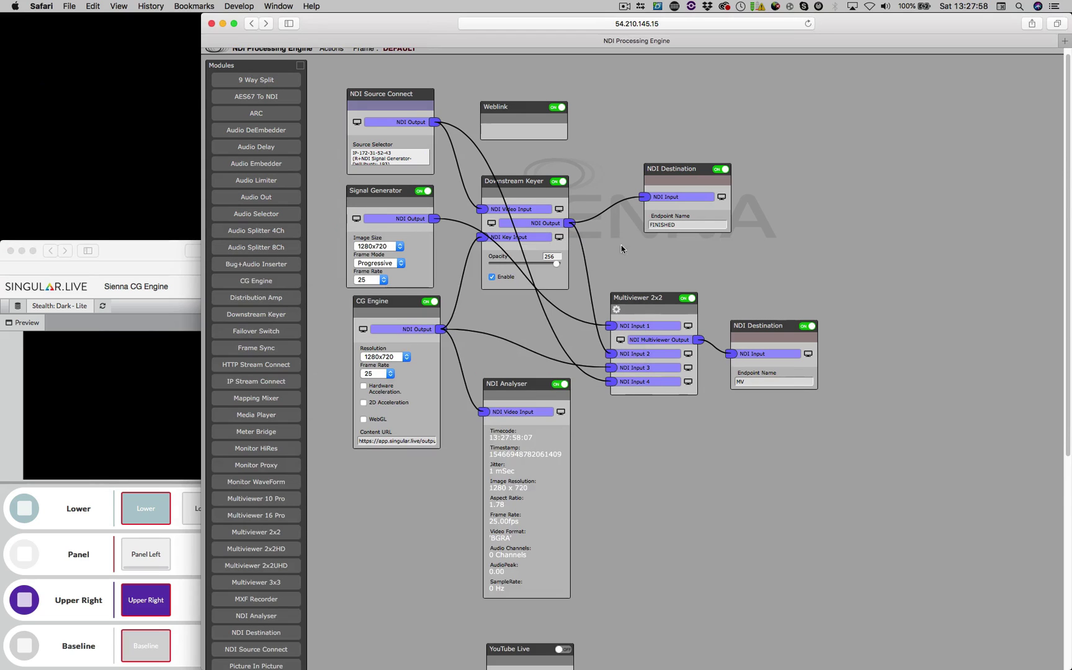
click(808, 355)
drag(575, 259, 217, 28)
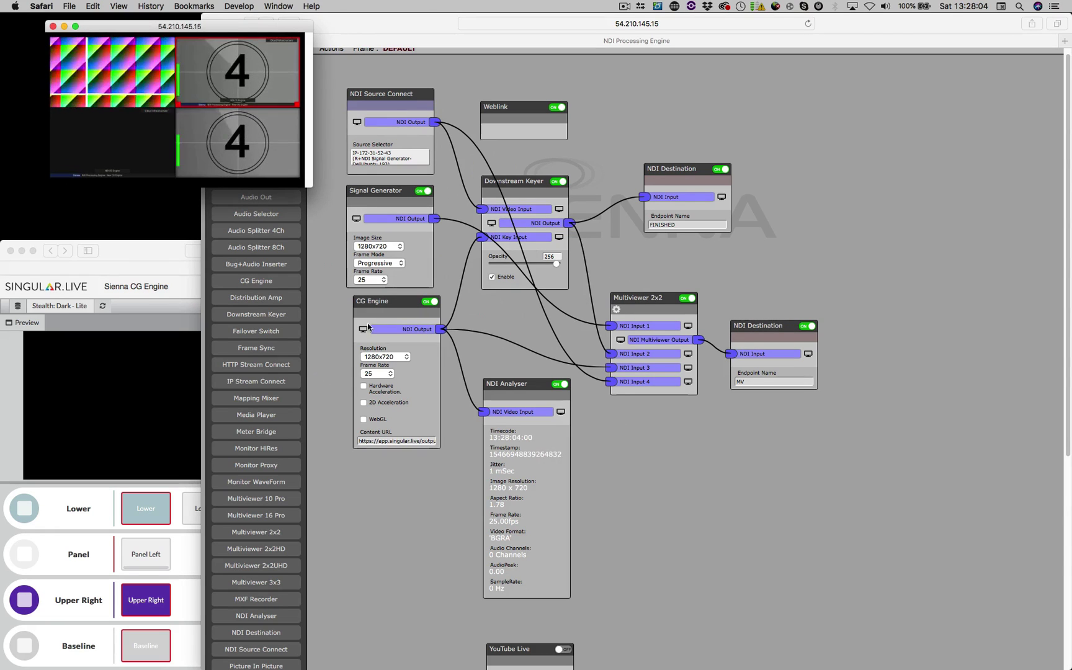
drag(135, 19, 179, 78)
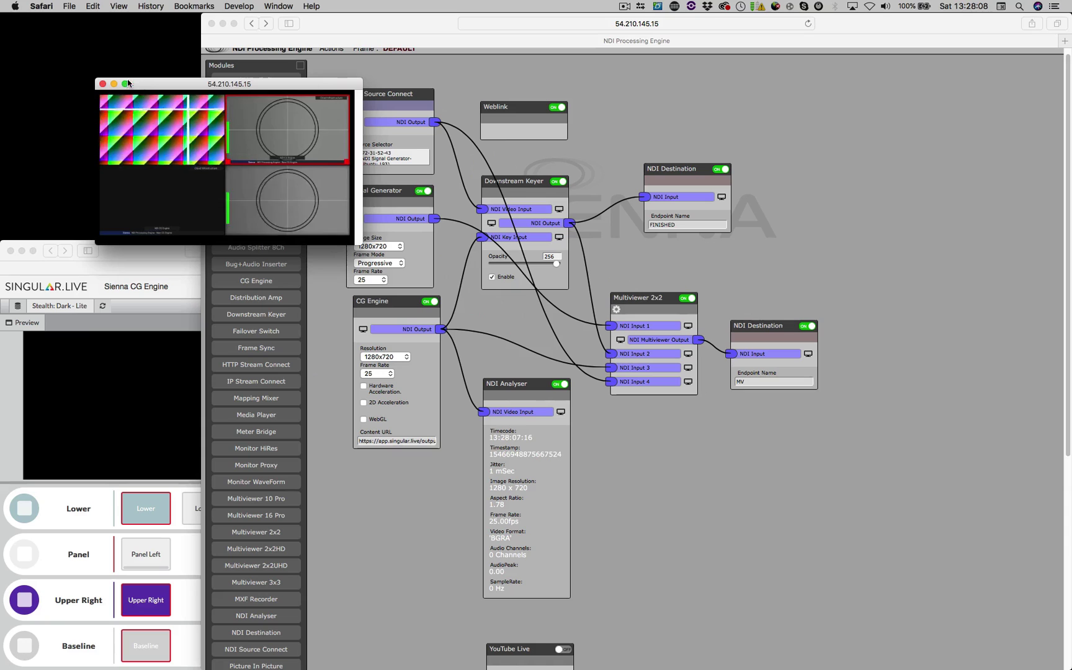
key(super+w)
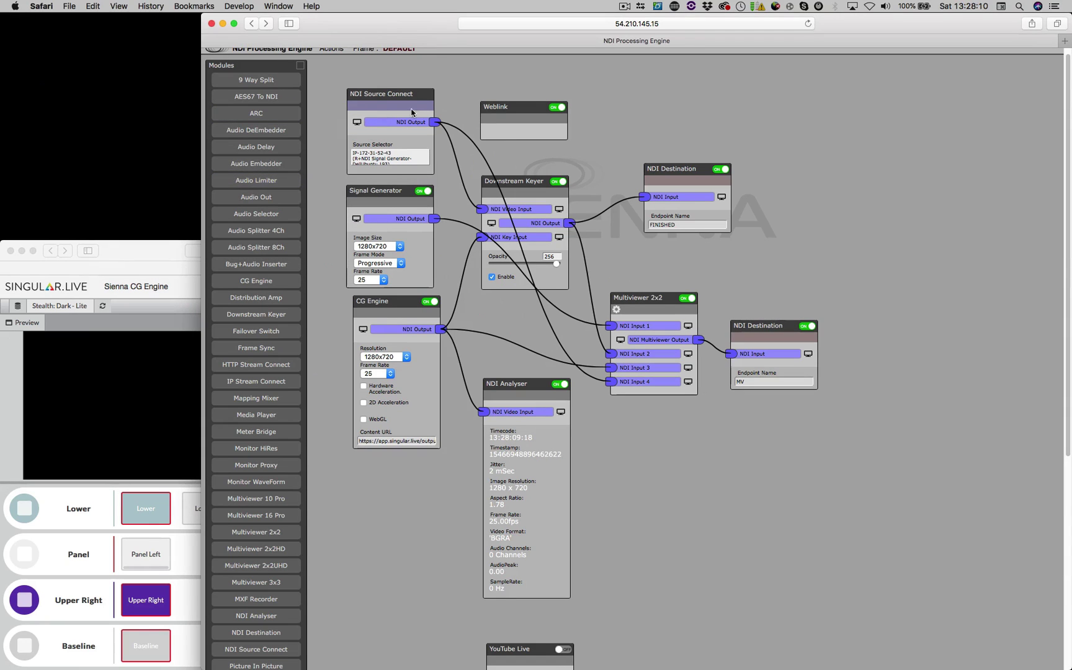
scroll(402, 87, up, 1)
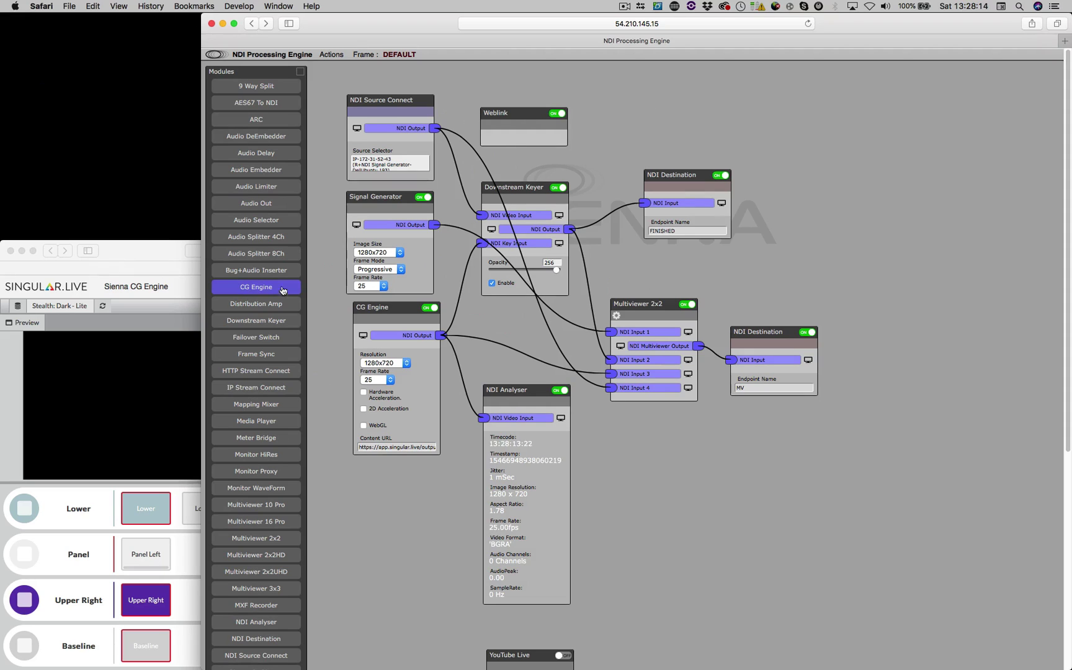
Place NDI Monitor over the graph showing the FINISHED output, and fire Singular's Panel Left graphic.
key(super+Tab)
key(super+Tab)
key(super+Tab)
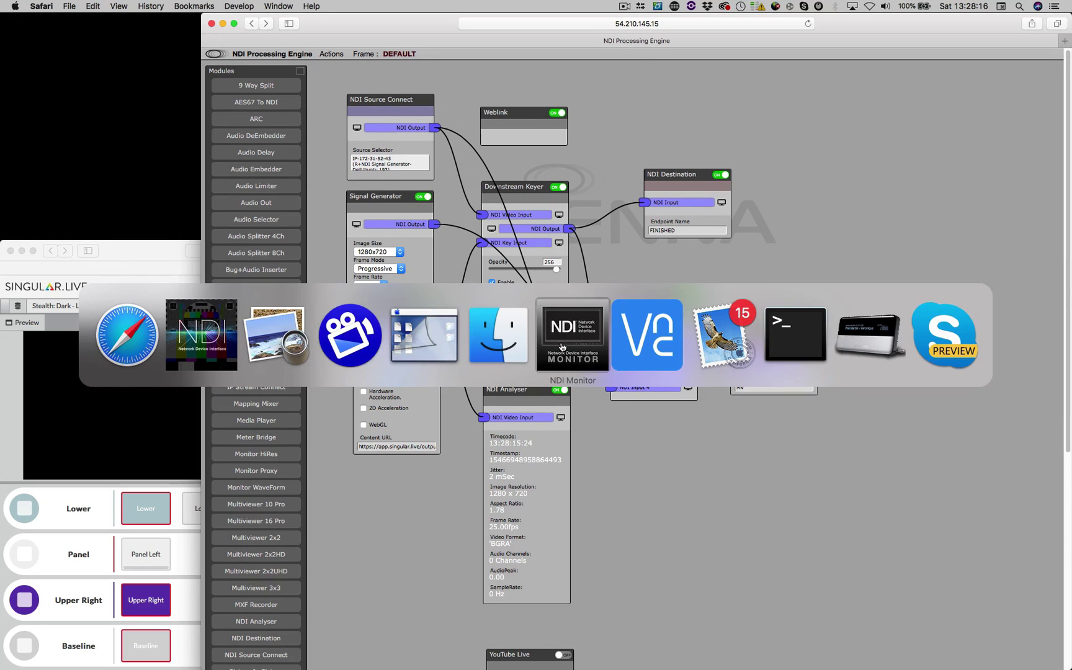
click(562, 347)
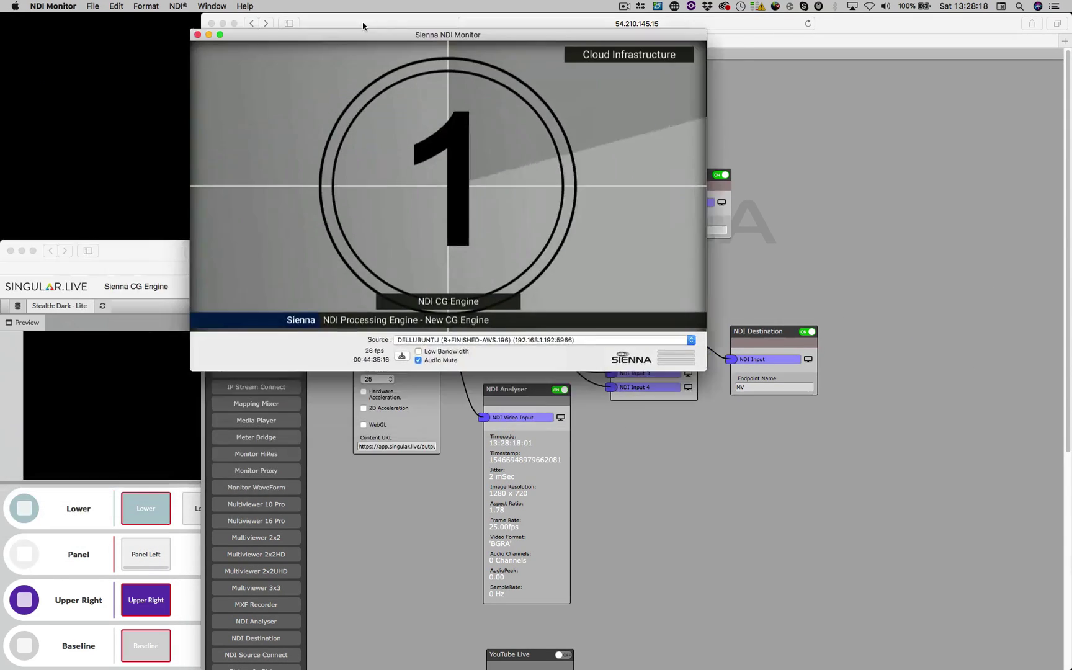
drag(370, 45, 217, 81)
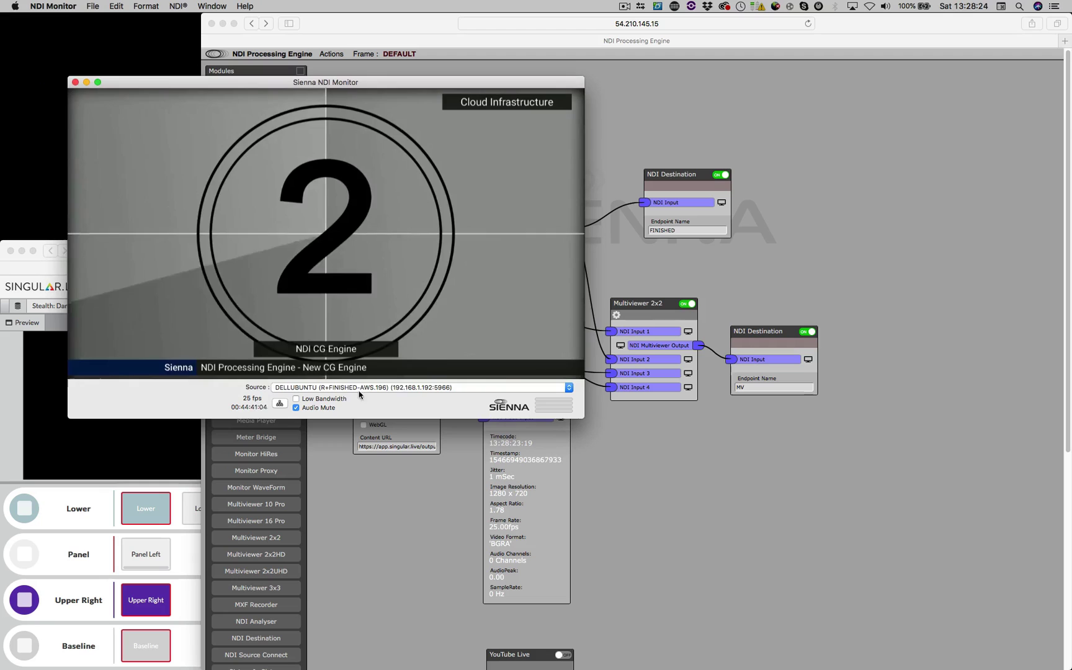
click(675, 176)
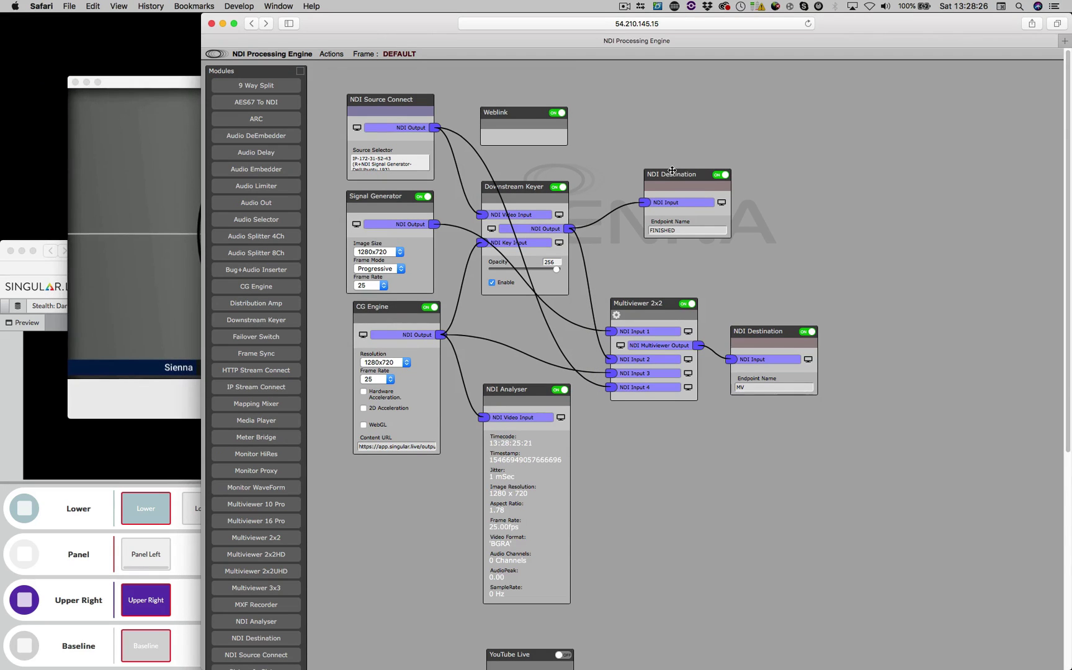
drag(672, 170, 670, 164)
click(183, 84)
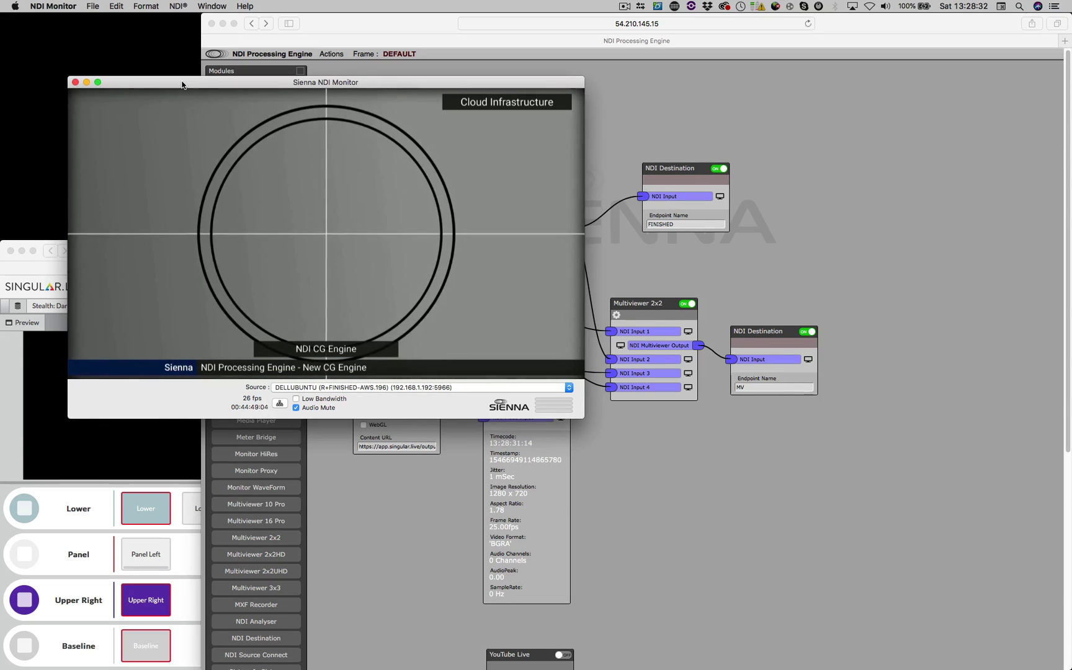
click(51, 428)
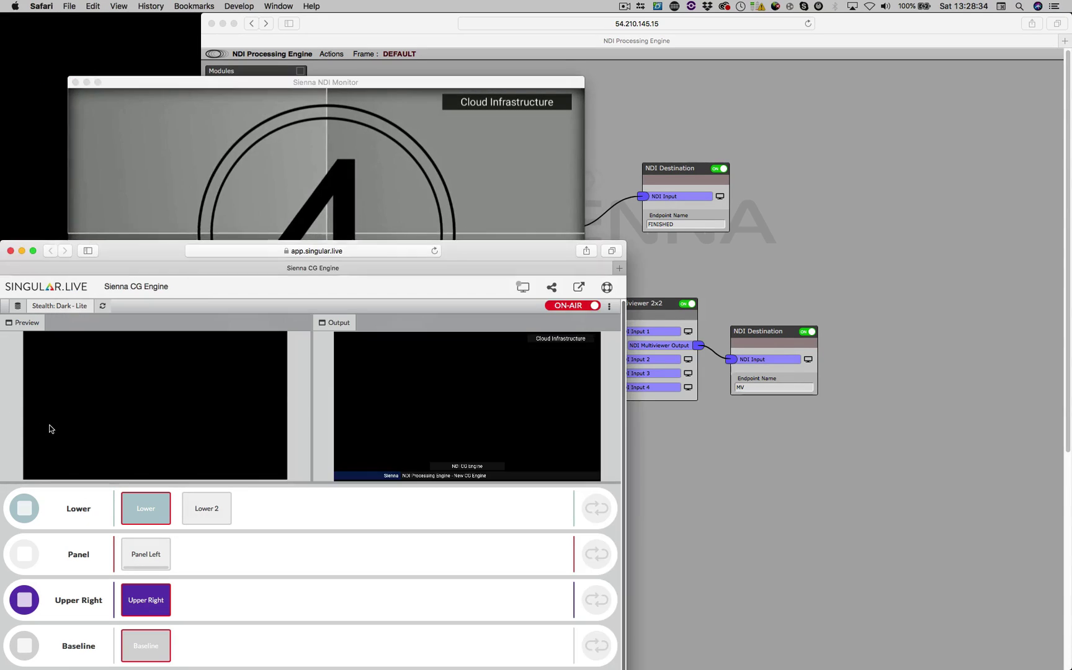
click(143, 564)
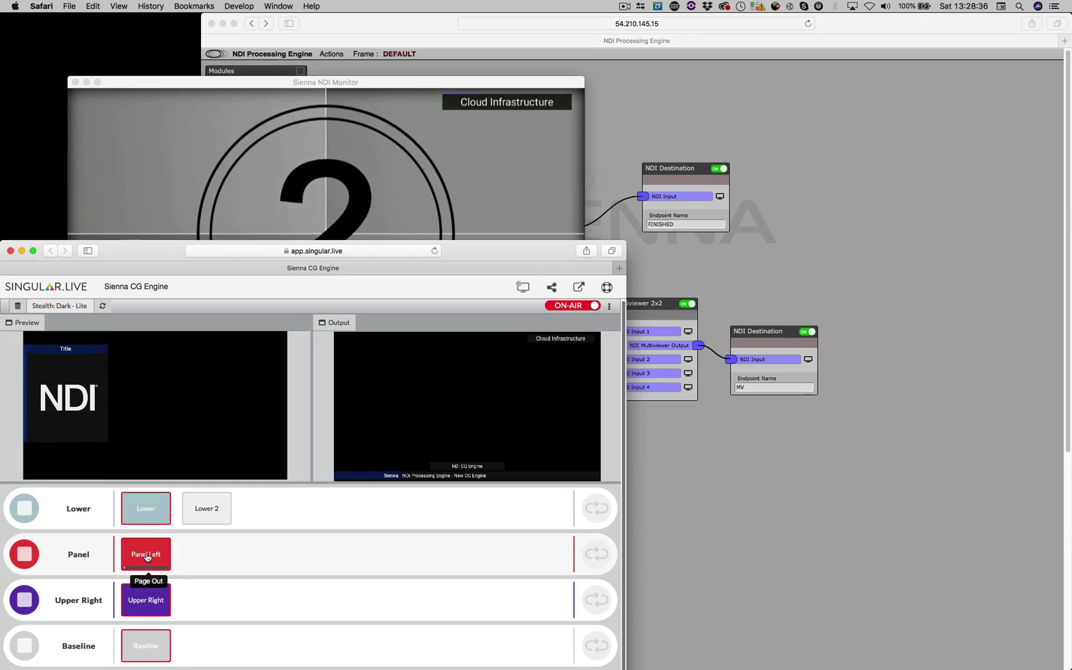
drag(234, 85, 261, 52)
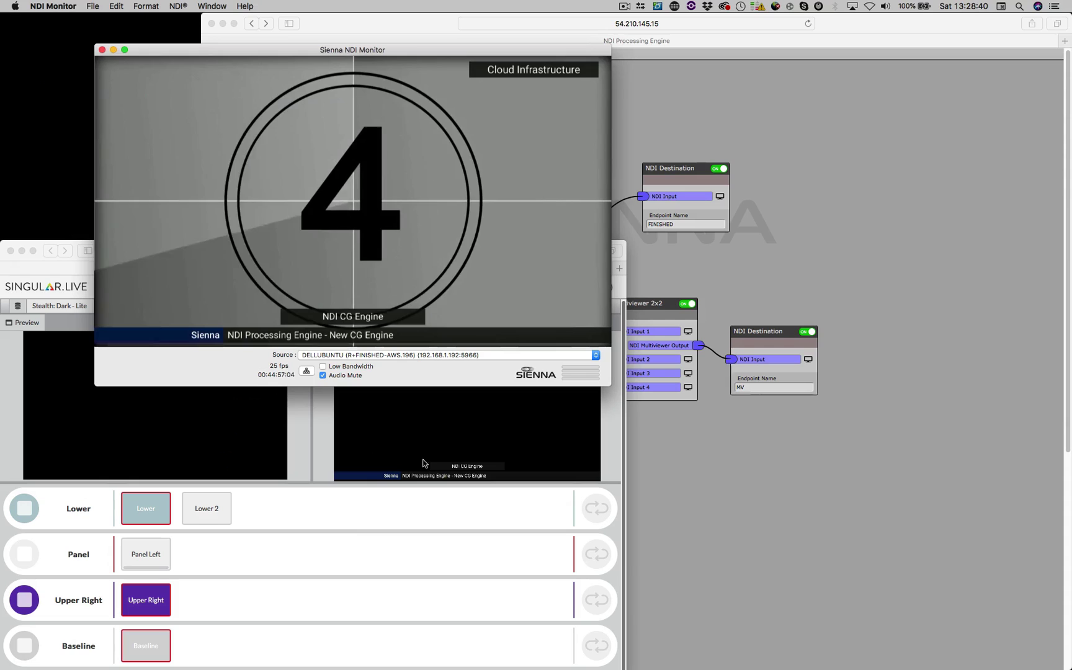
Switch NDI Monitor to the MV-AWS multiviewer source and move its window to the lower right.
click(400, 354)
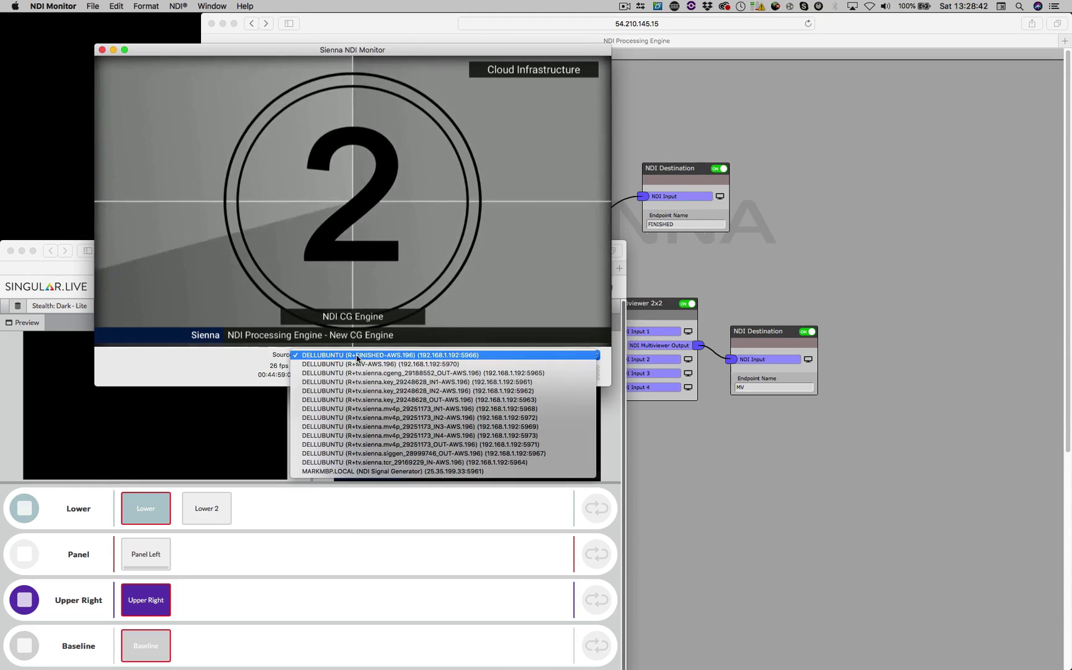
click(402, 364)
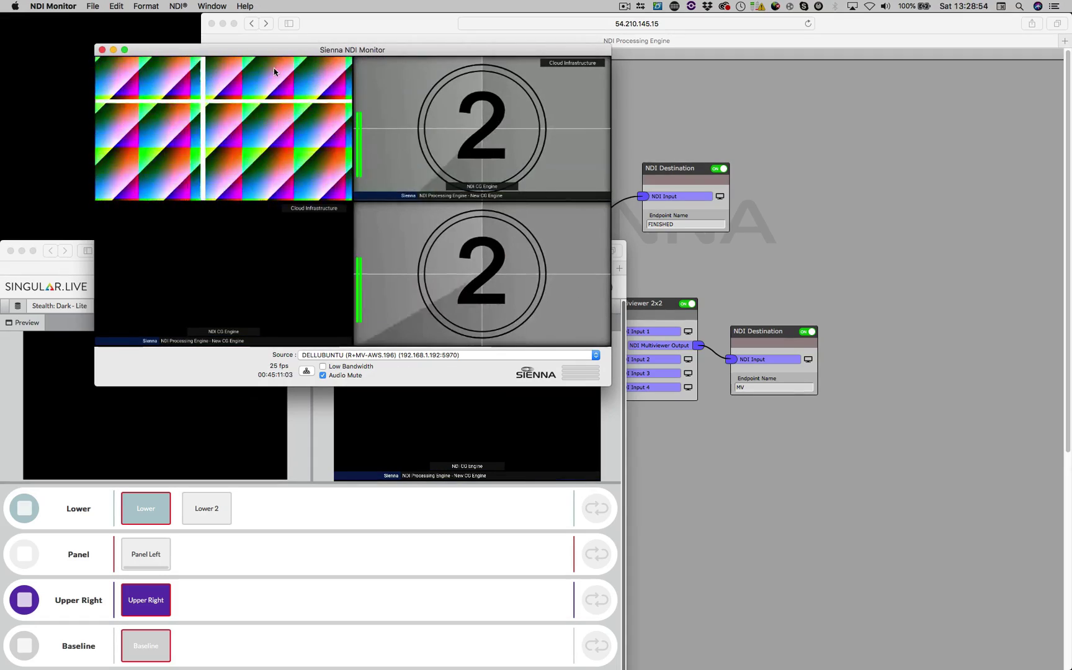
drag(257, 71, 681, 338)
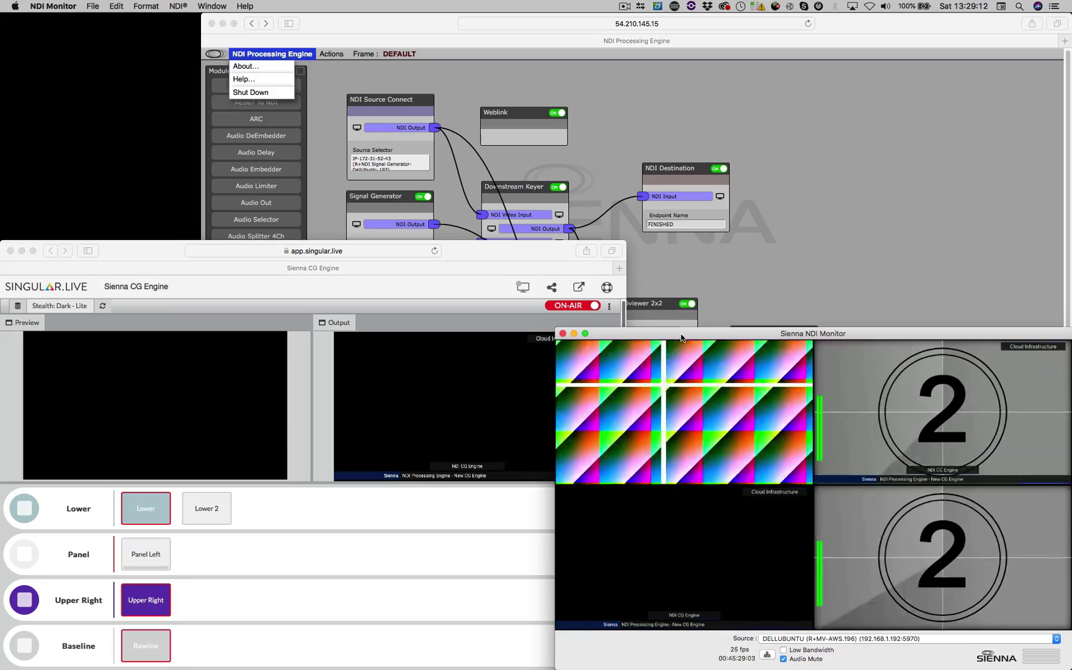
key(super+Tab)
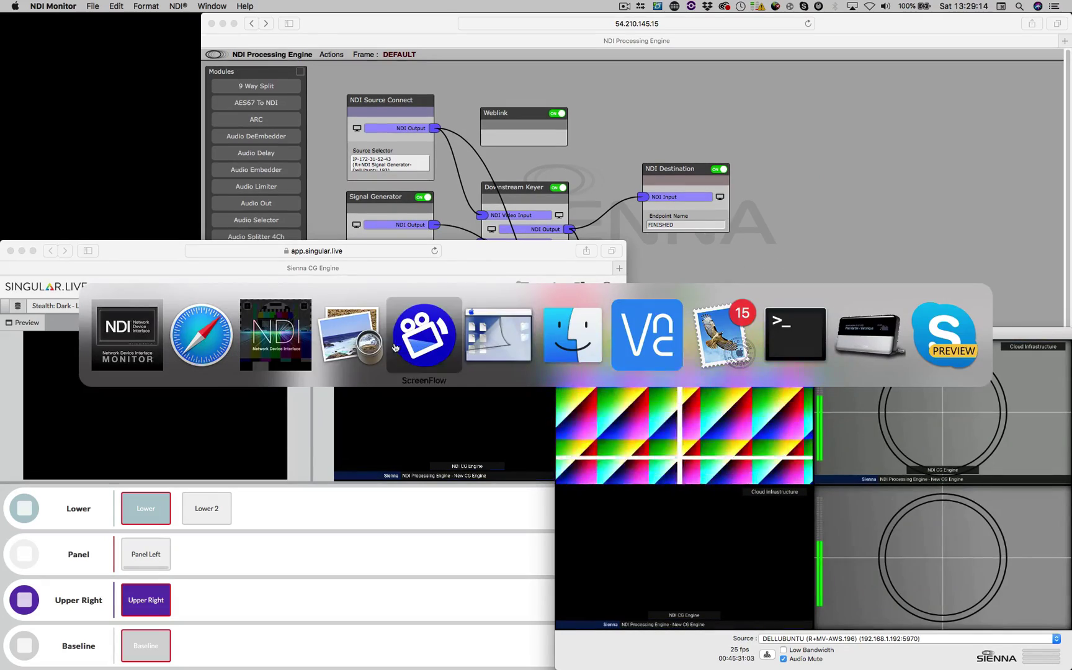
Bring the AWSTest network diagram to the front in Preview.
click(349, 335)
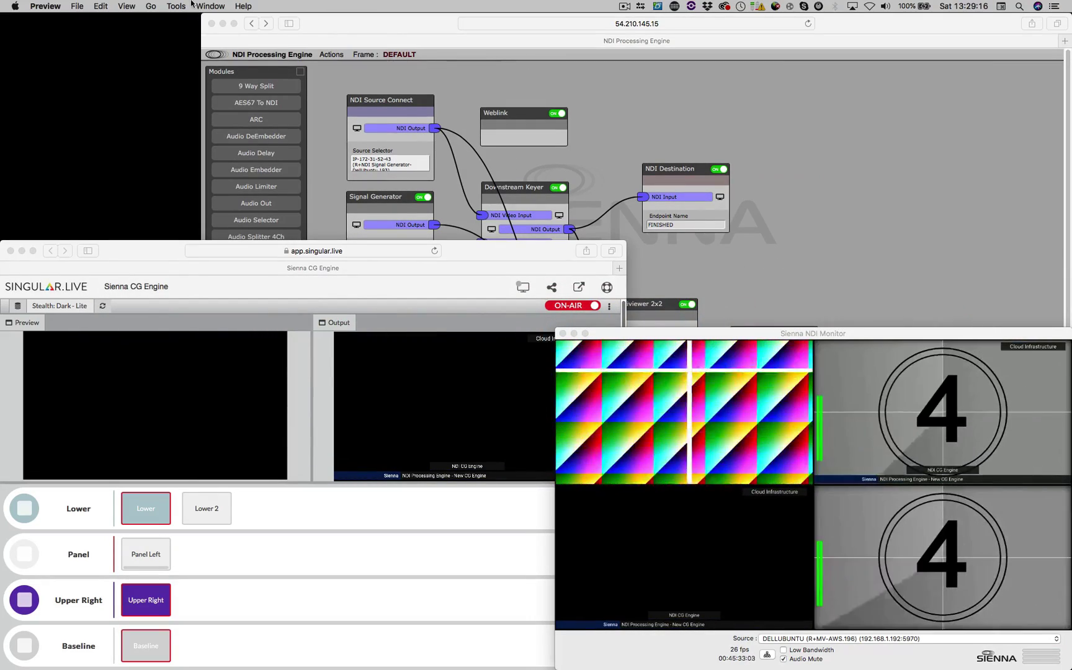
click(209, 6)
click(223, 65)
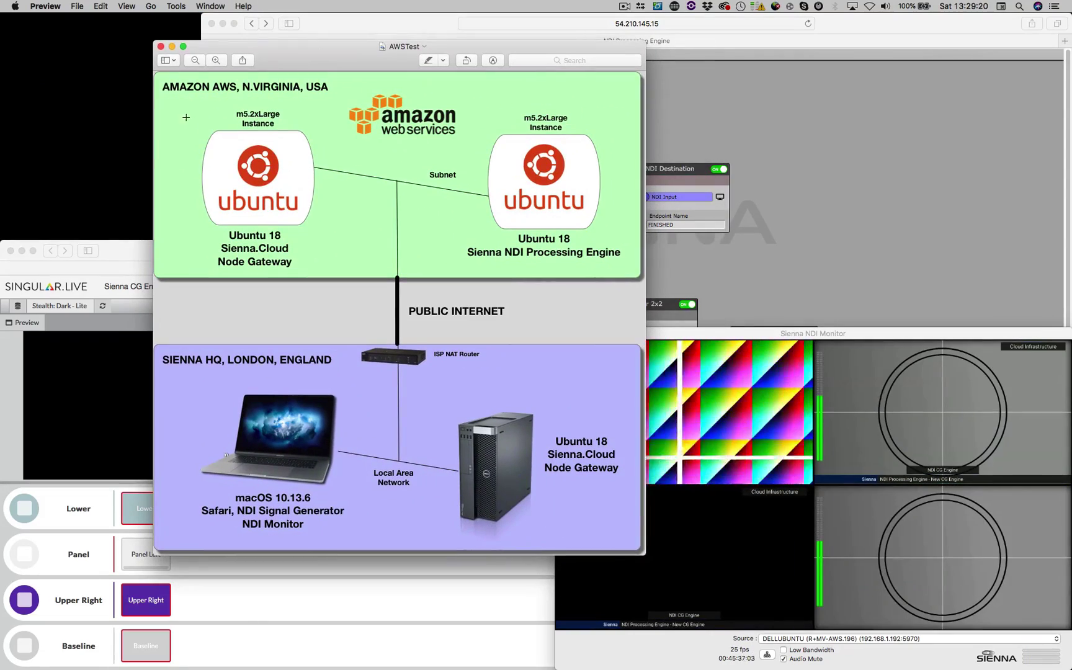
Outline the left Ubuntu gateway node, then the right Ubuntu processing engine node on the diagram.
drag(186, 118, 335, 260)
click(476, 429)
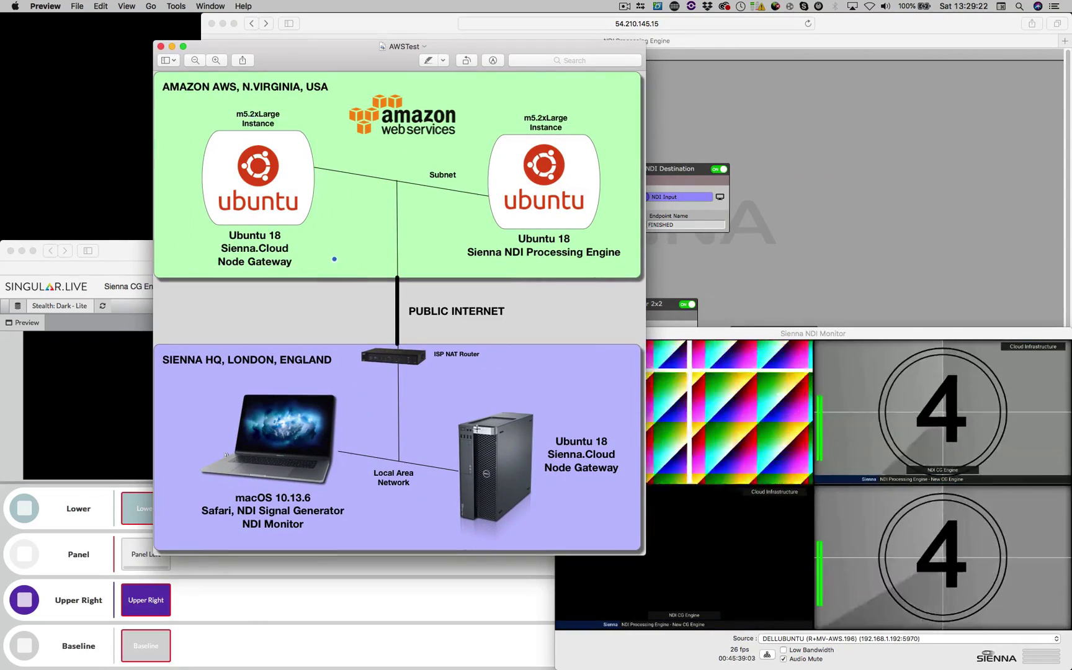
drag(456, 390, 611, 517)
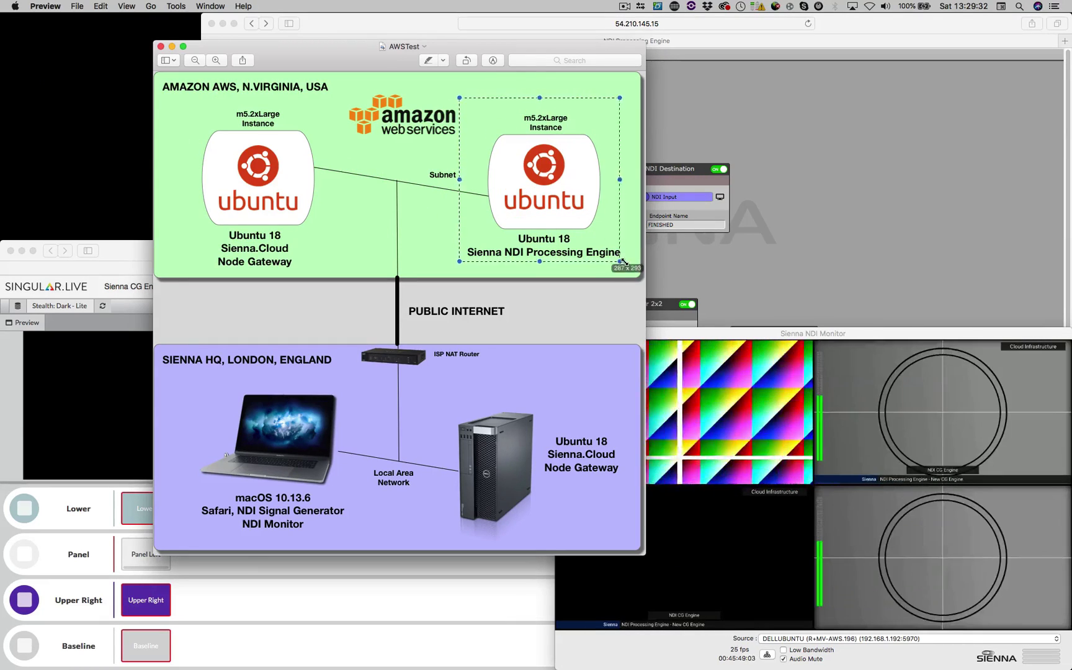
drag(622, 262, 632, 266)
click(420, 231)
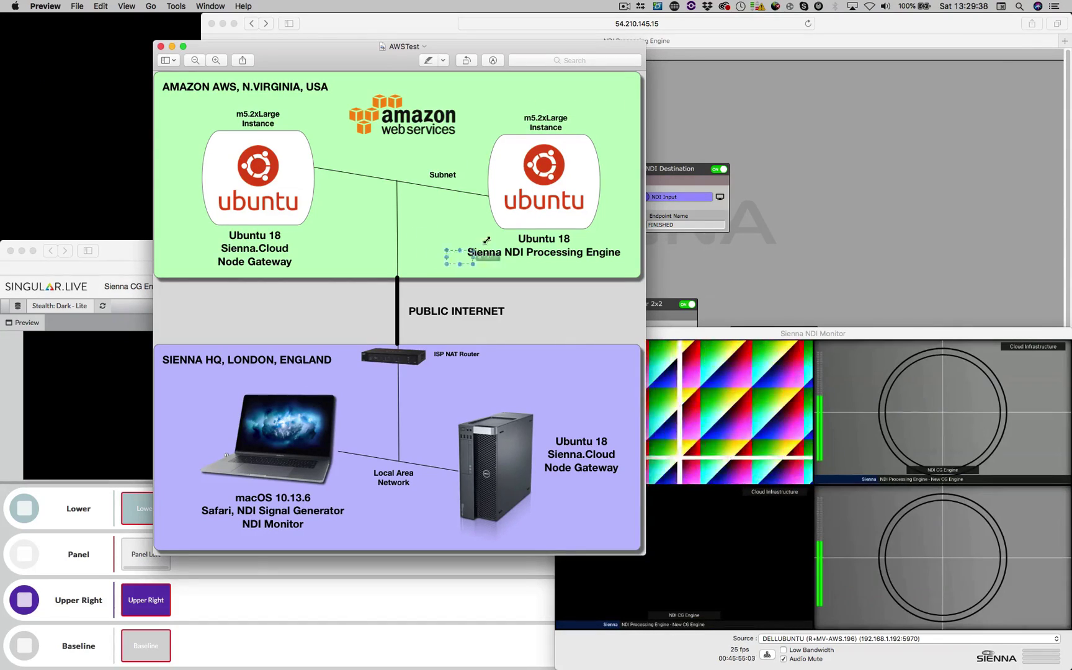
drag(487, 240, 615, 90)
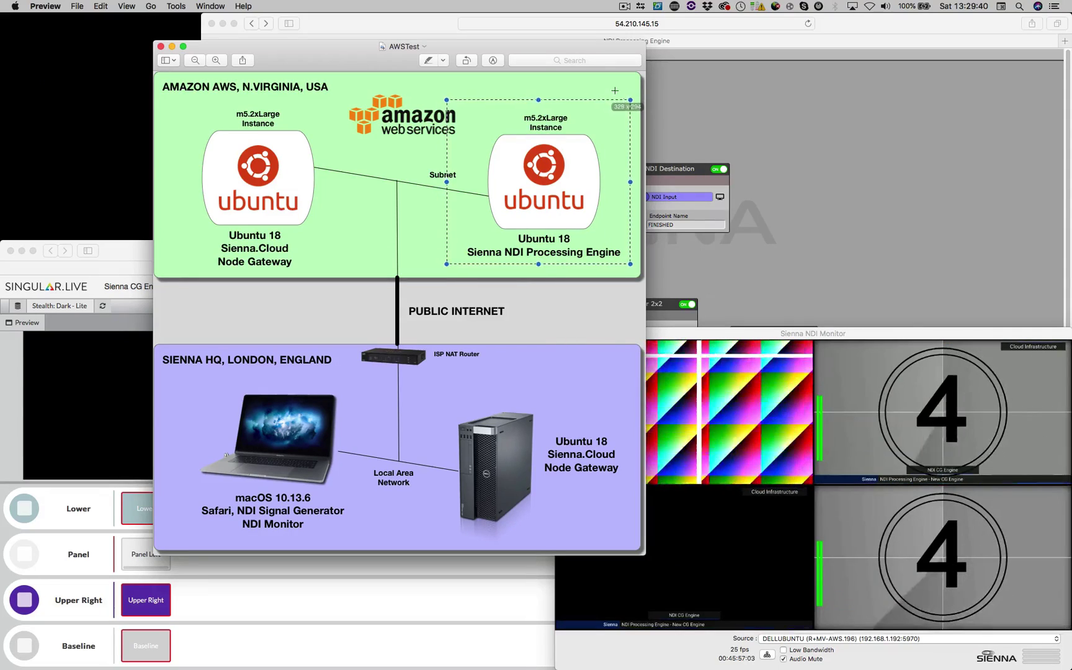
click(597, 80)
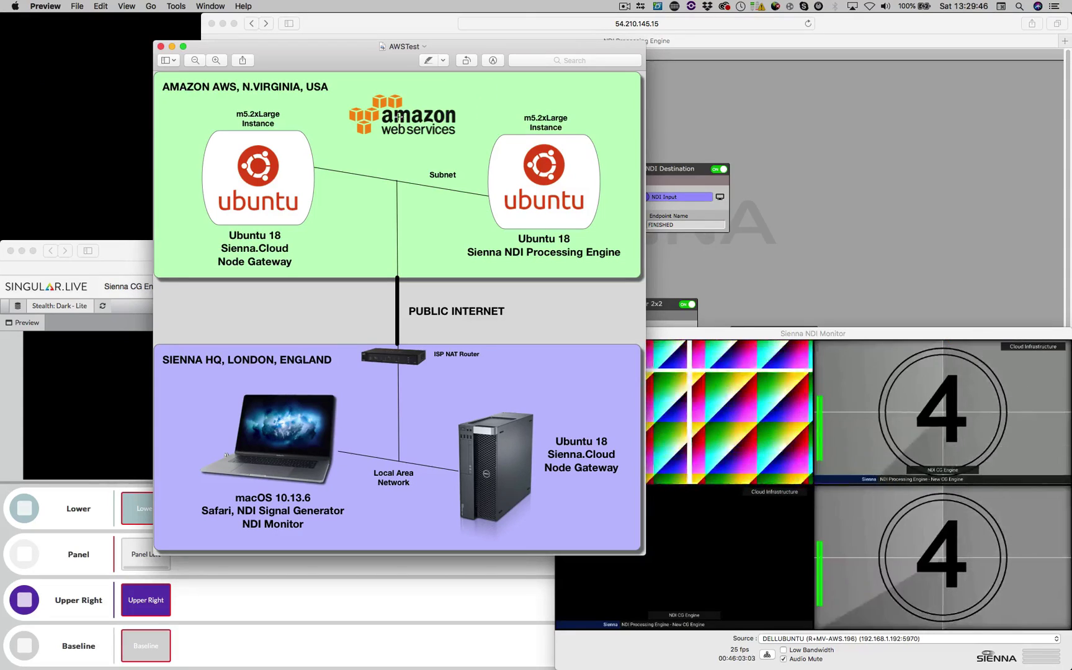
Outline the Amazon Web Services logo, the macOS laptop, the tower gateway machine and the right Ubuntu logo.
drag(333, 84, 475, 145)
click(492, 123)
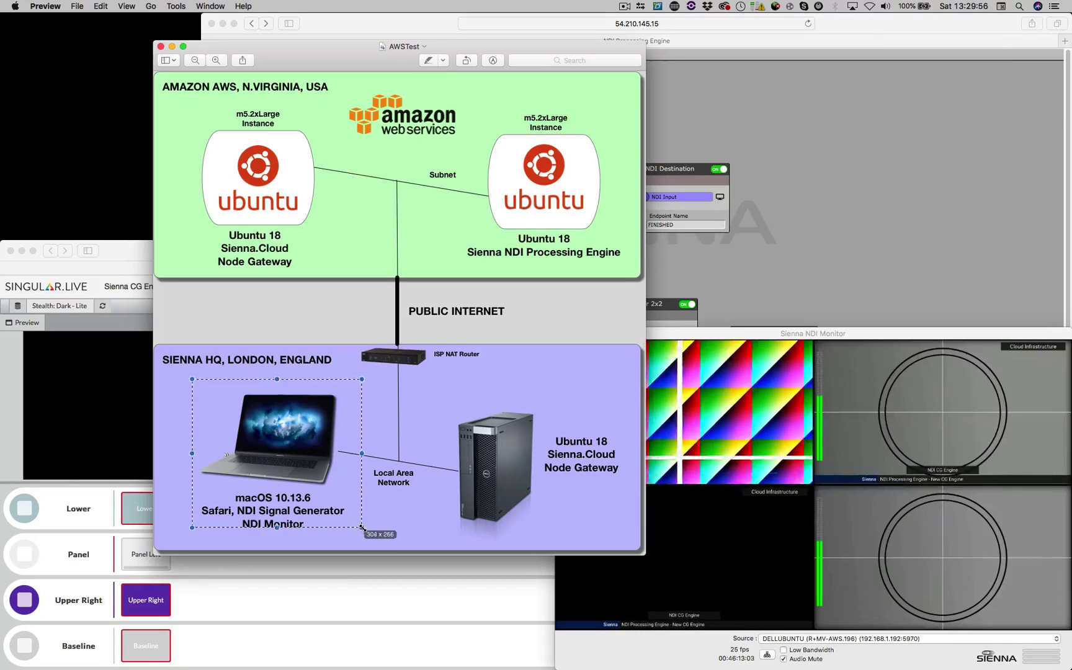
drag(362, 528, 363, 529)
click(460, 402)
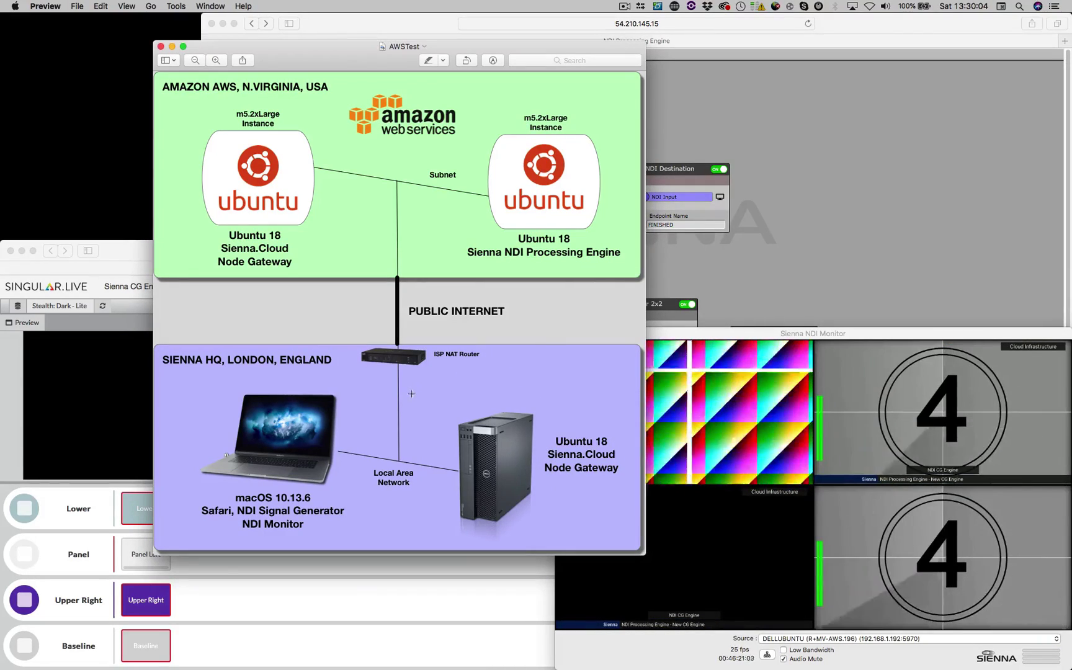
drag(580, 531, 619, 527)
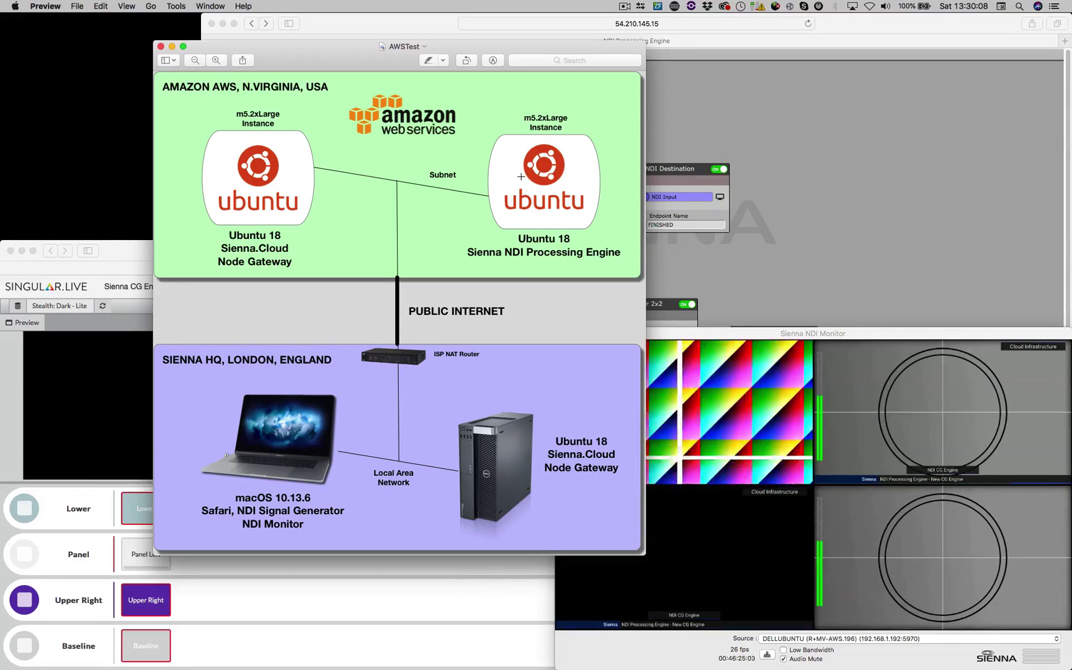
drag(514, 176, 632, 185)
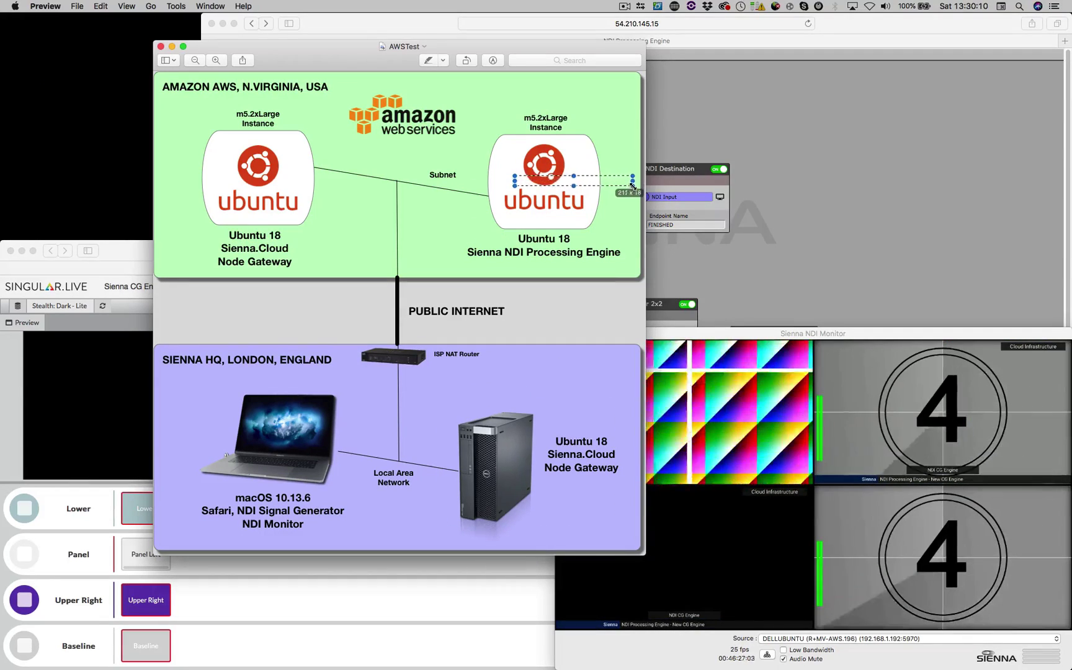
click(611, 160)
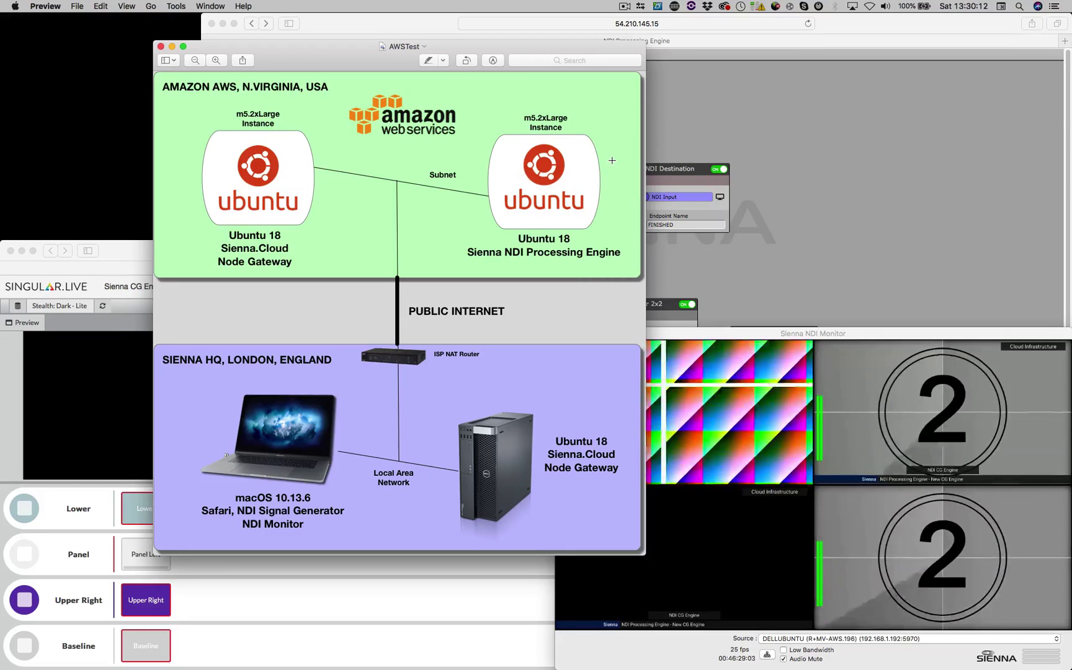